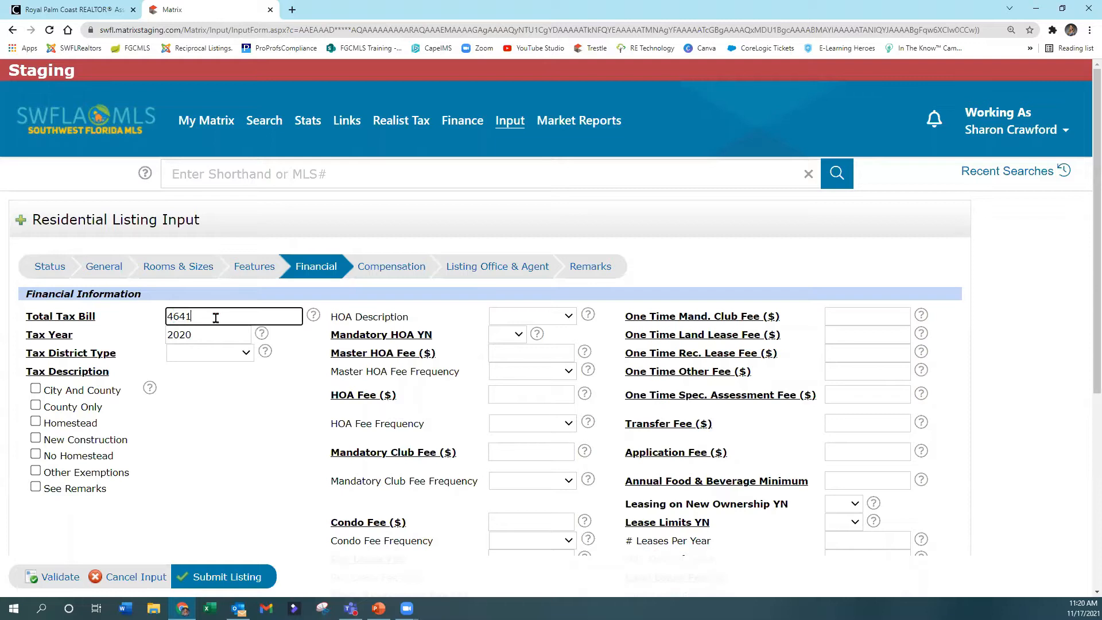
Step: Set the Tax District Type to Not Applicable and mark Homestead as the tax description
{"action": "left_click", "coordinate": [221, 360]}
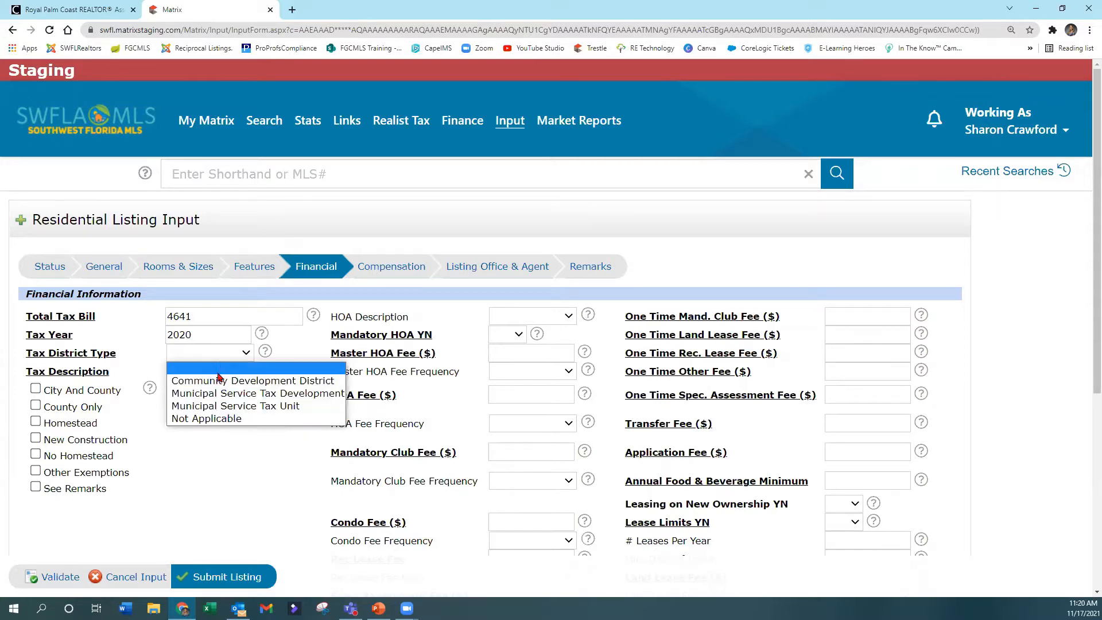
{"action": "left_click", "coordinate": [212, 418]}
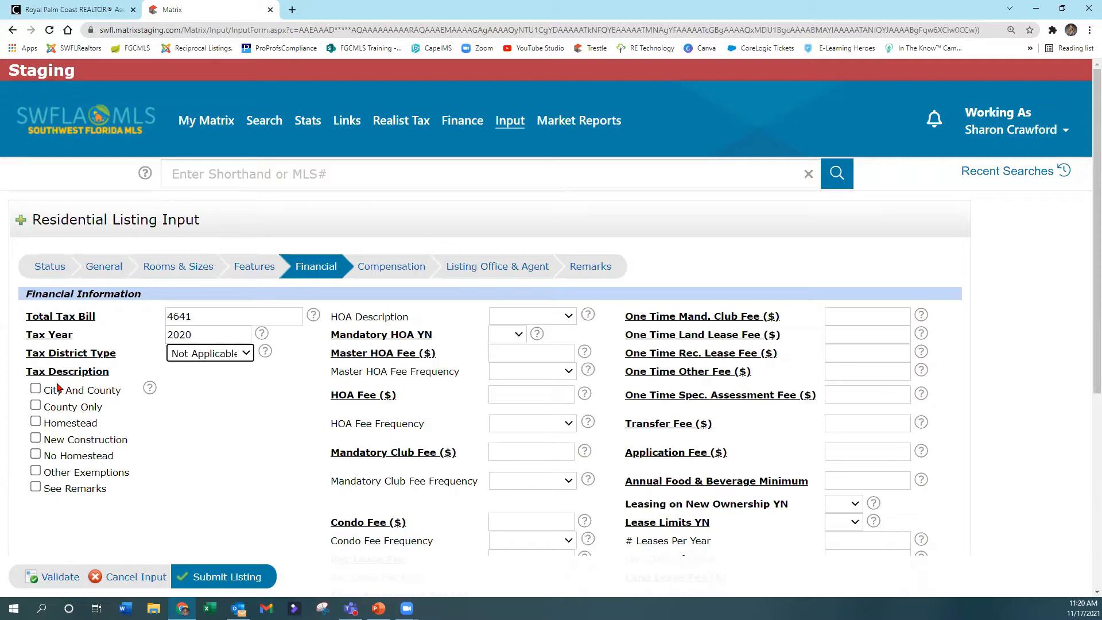
{"action": "left_click", "coordinate": [37, 423]}
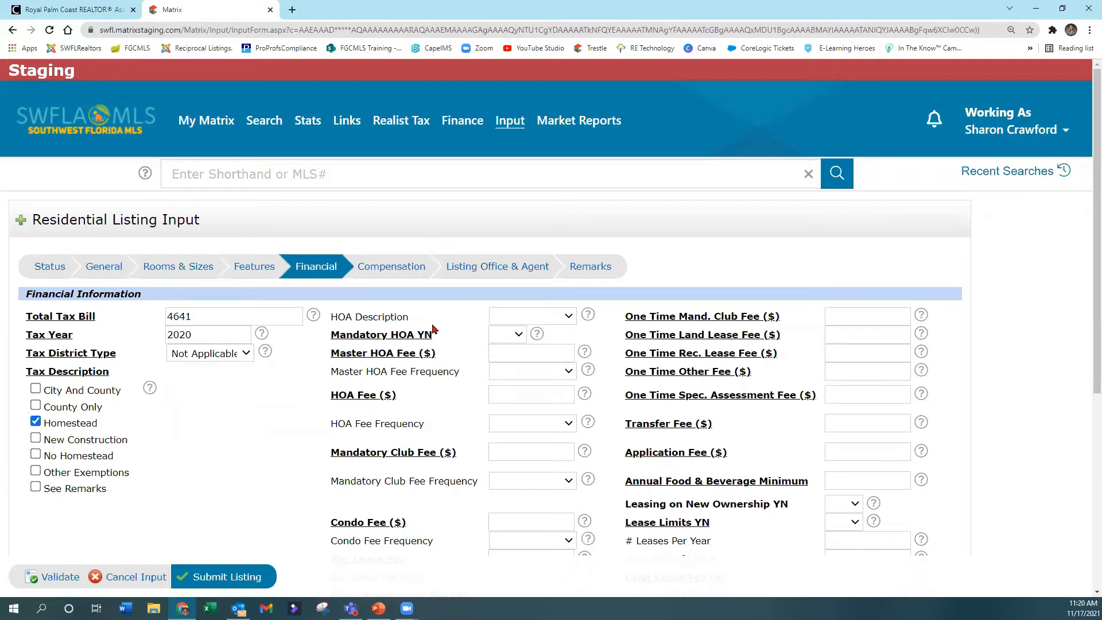
Step: Set the HOA Description to Mandatory and Mandatory HOA YN to Yes
{"action": "left_click", "coordinate": [550, 316]}
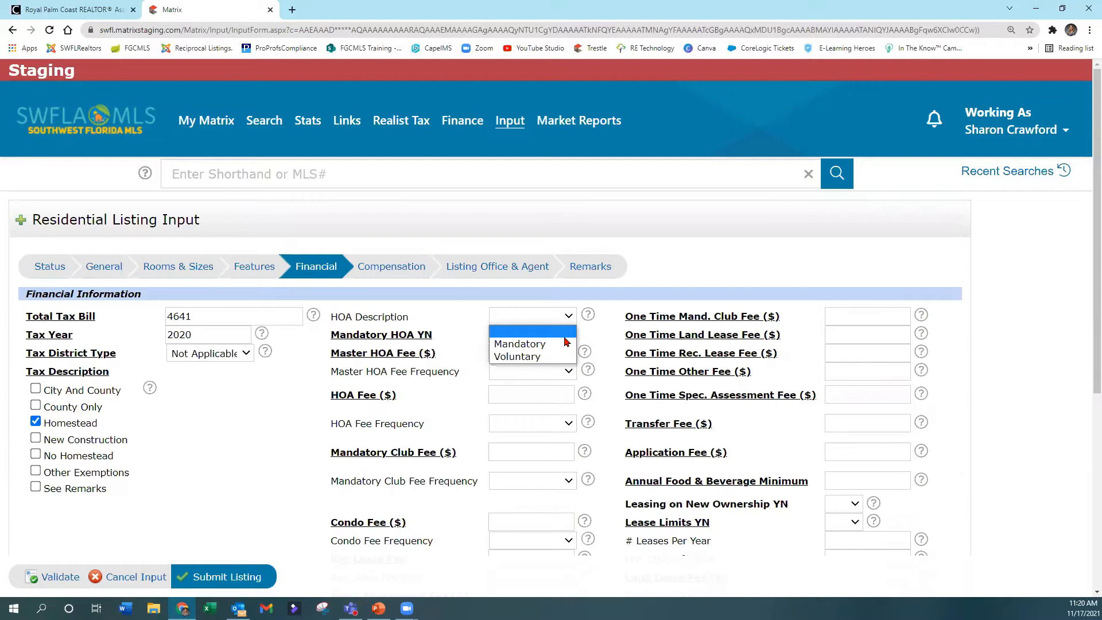
{"action": "left_click", "coordinate": [529, 343]}
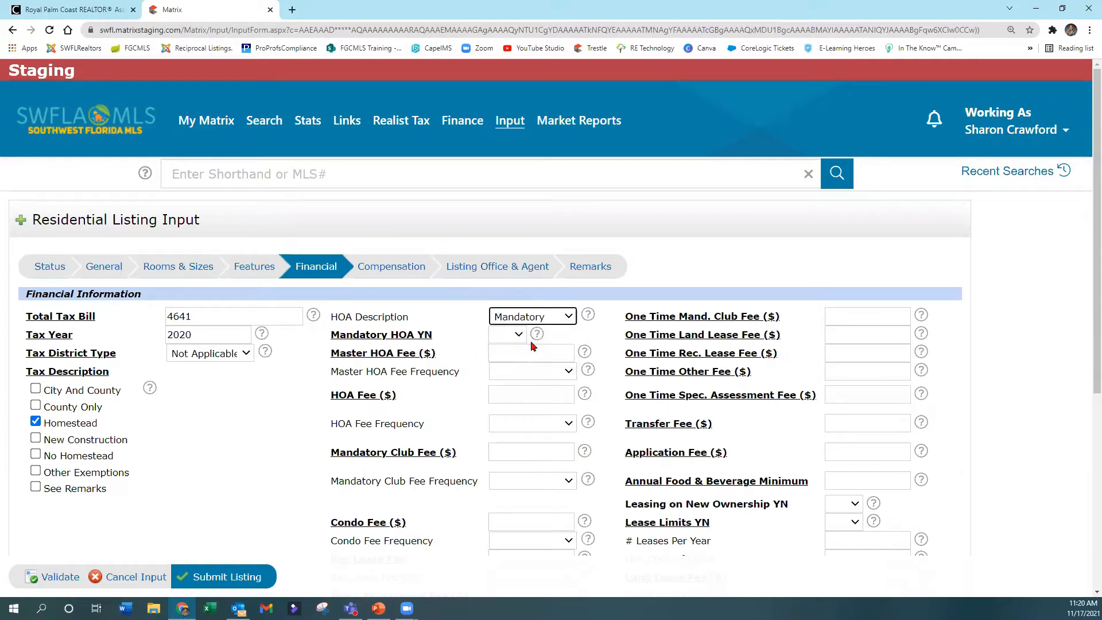
{"action": "left_click", "coordinate": [564, 316]}
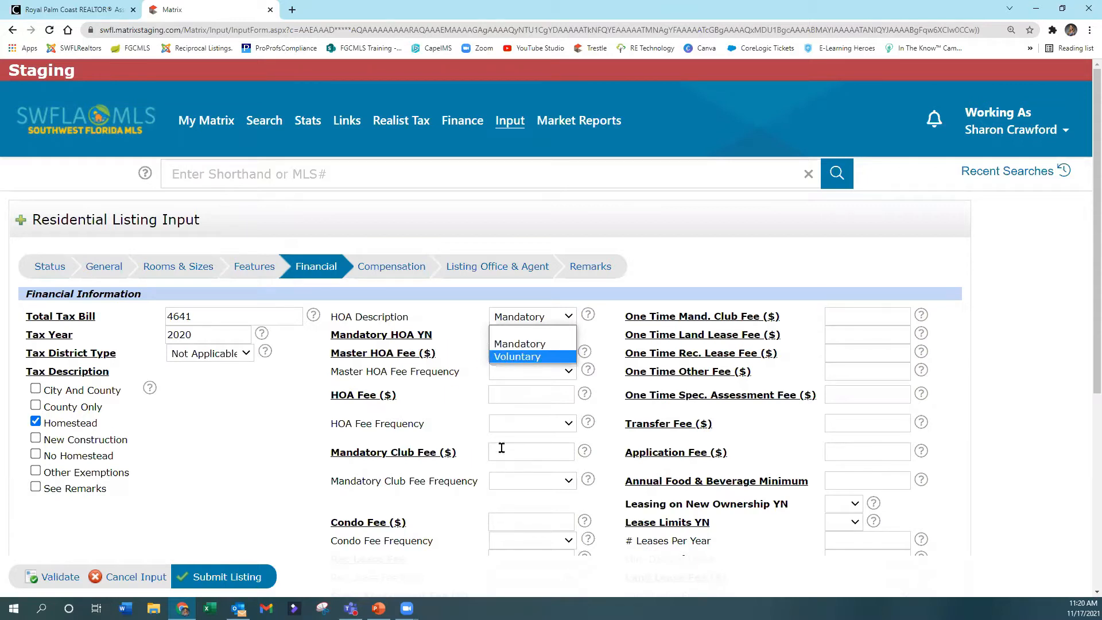
{"action": "left_click", "coordinate": [525, 333]}
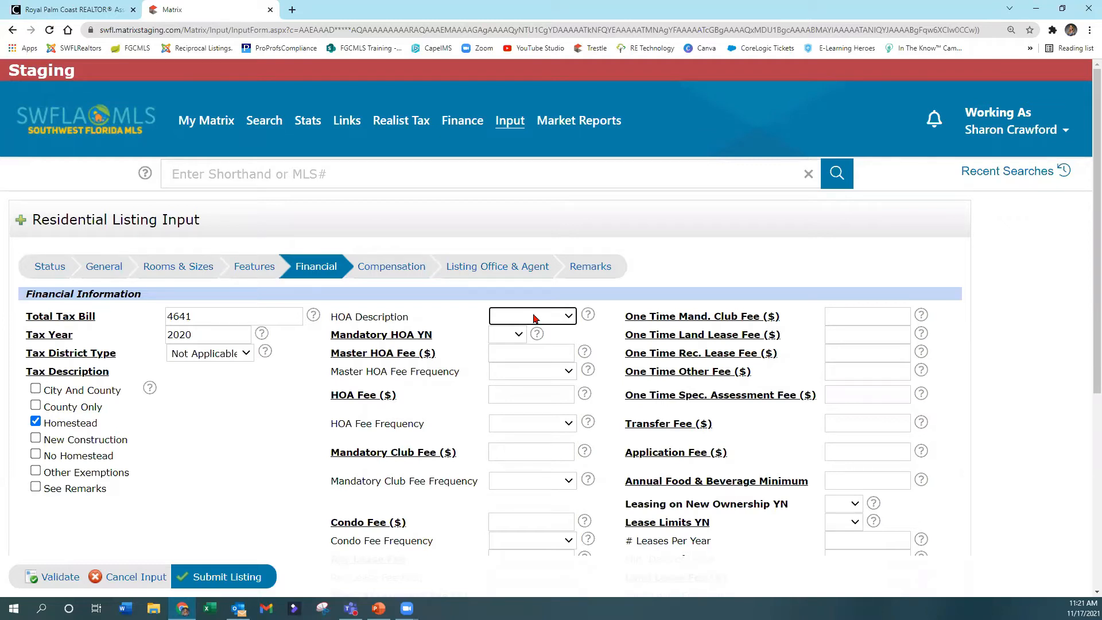
{"action": "left_click", "coordinate": [533, 318]}
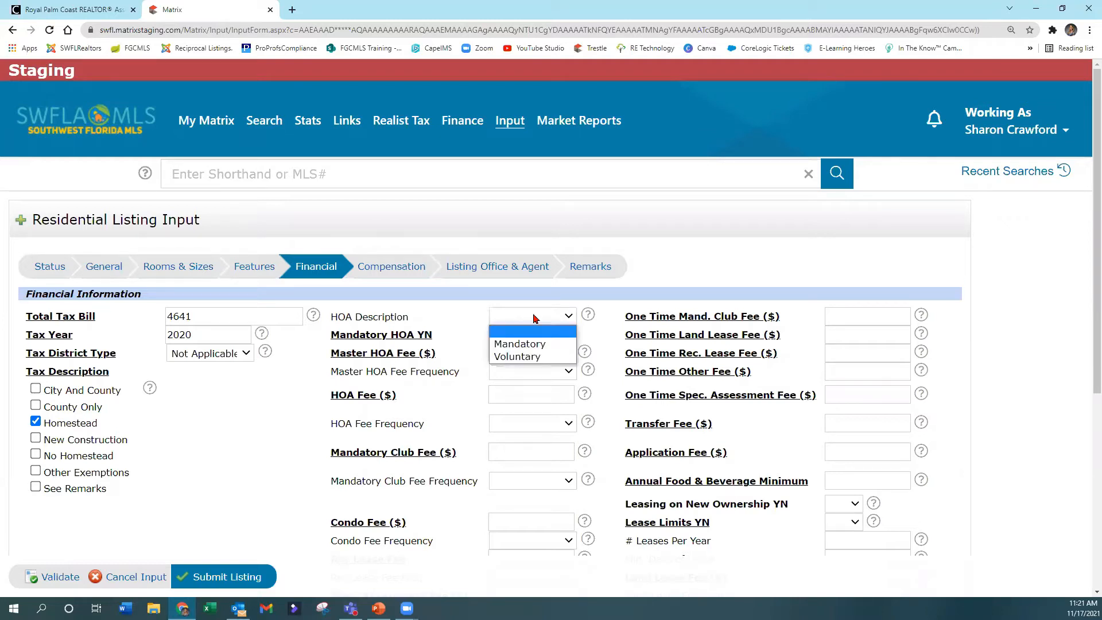
{"action": "left_click", "coordinate": [524, 347]}
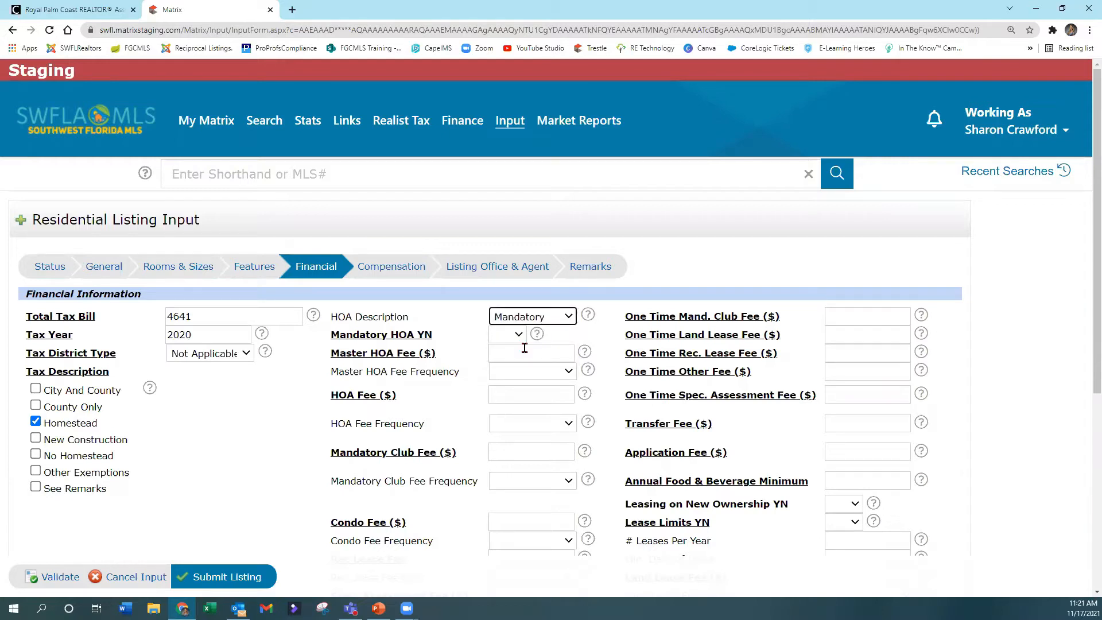
{"action": "left_click", "coordinate": [500, 336]}
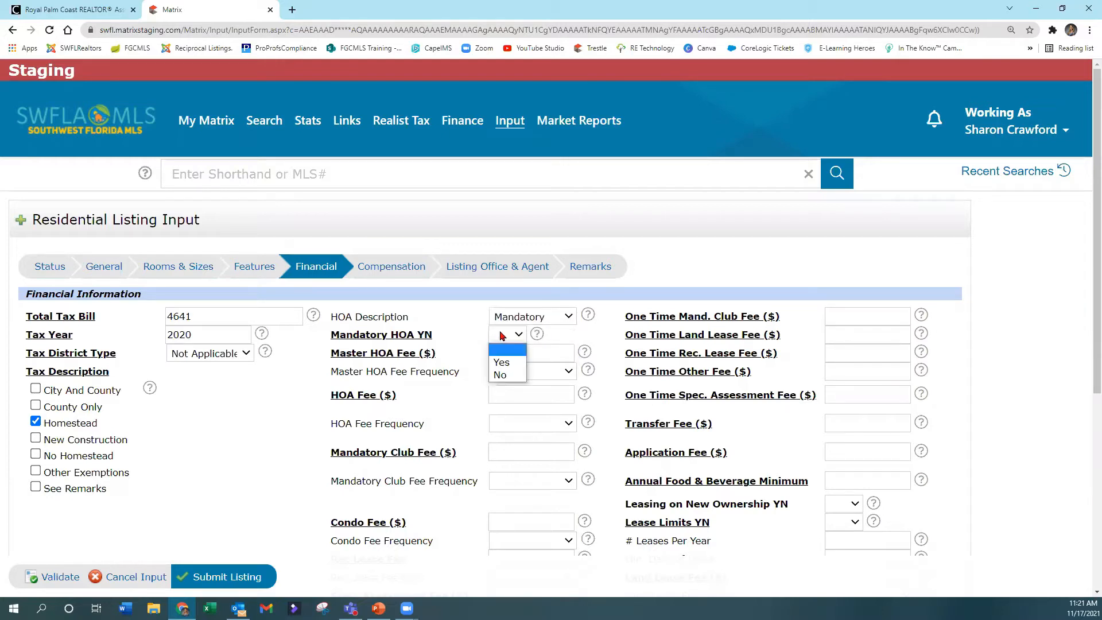
{"action": "left_click", "coordinate": [501, 364]}
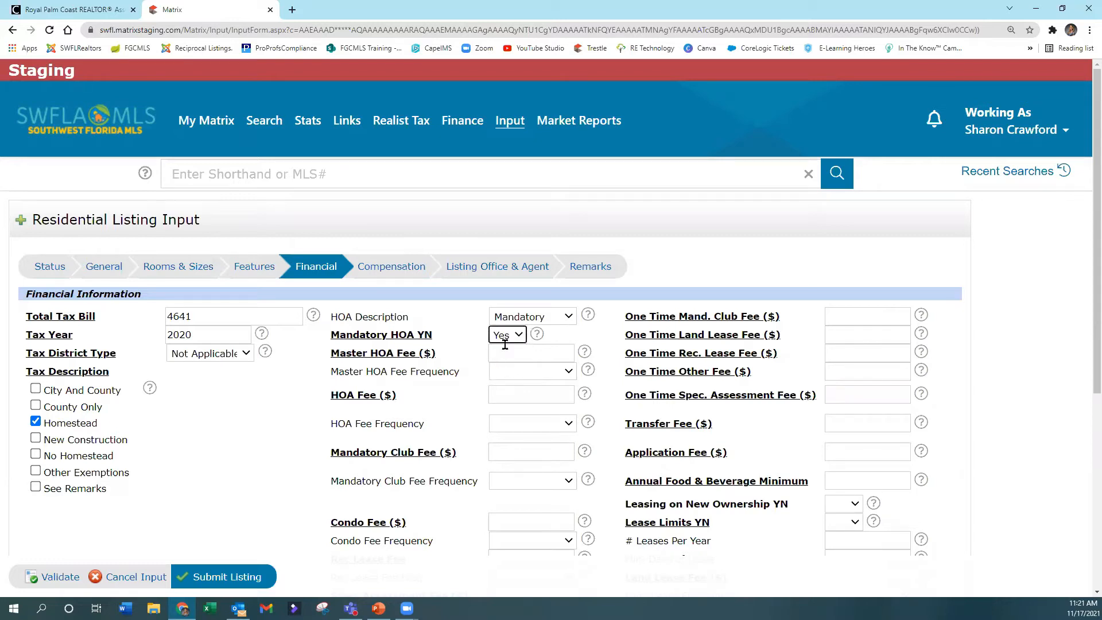
Step: Review the Master HOA Fee frequency choices and read the help text for the Master HOA Fee field
{"action": "left_click_drag", "start_coordinate": [567, 336], "coordinate": [563, 353]}
{"action": "left_click", "coordinate": [563, 354]}
{"action": "left_click", "coordinate": [554, 375]}
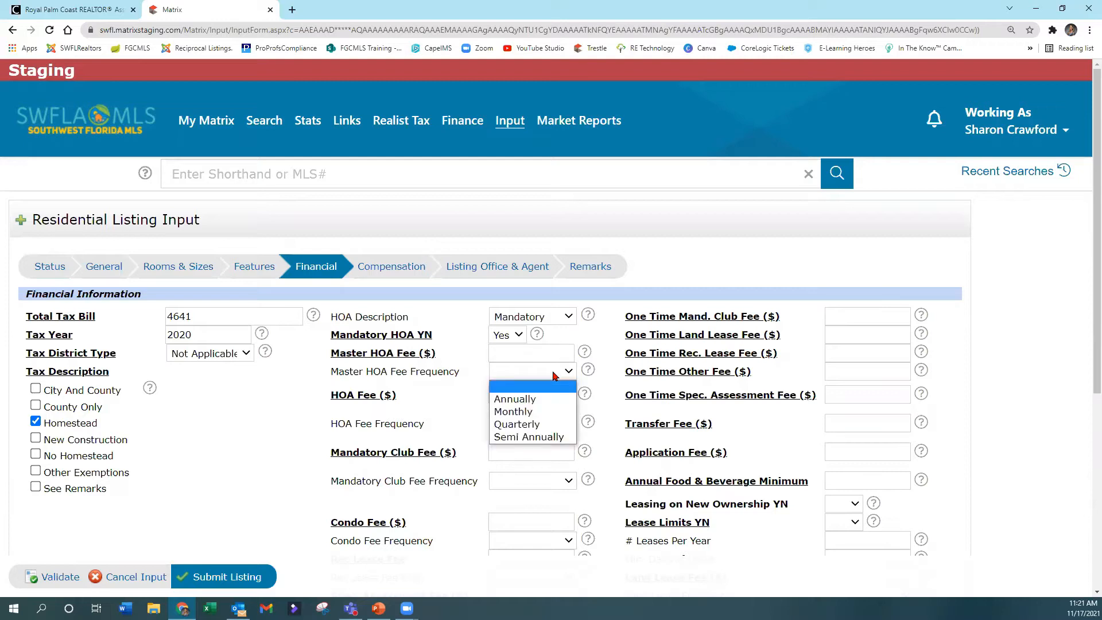
{"action": "left_click", "coordinate": [554, 374]}
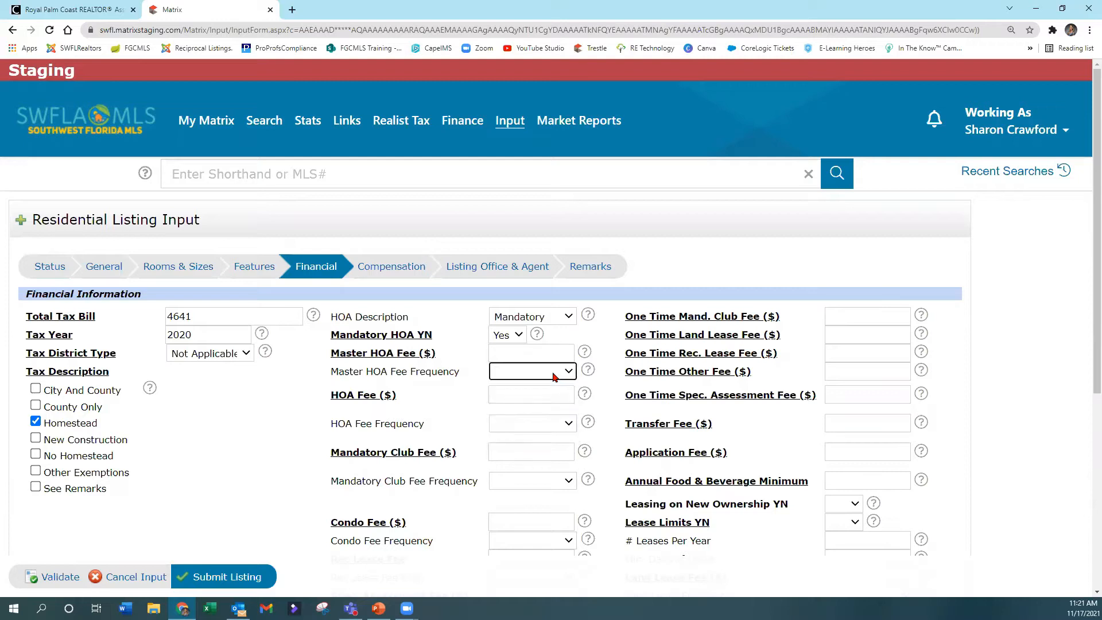
{"action": "left_click", "coordinate": [512, 397]}
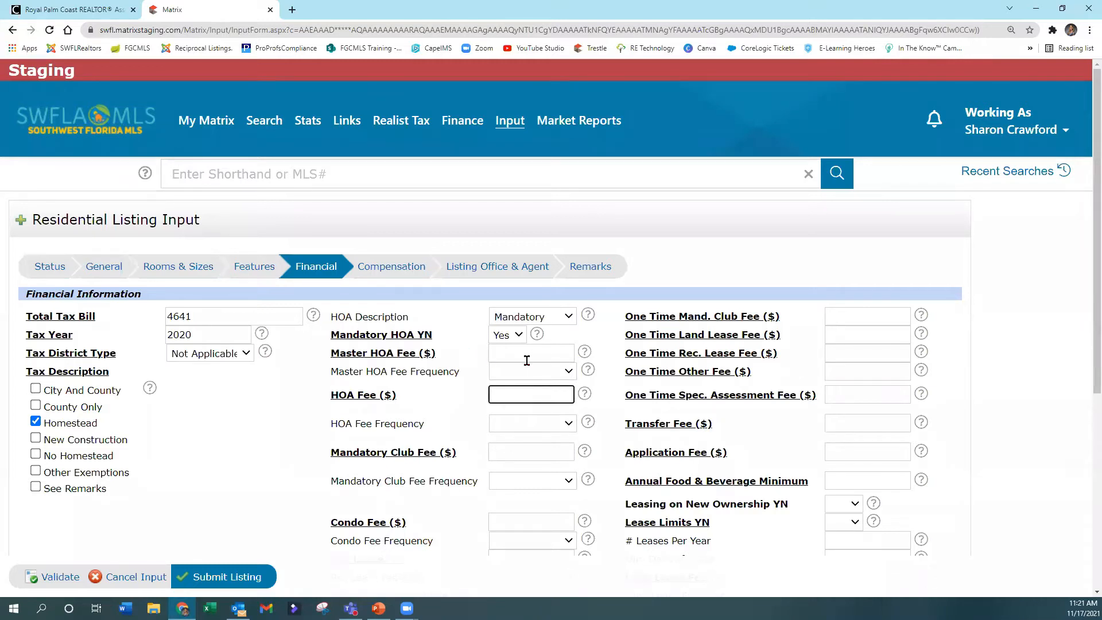
{"action": "left_click", "coordinate": [585, 352]}
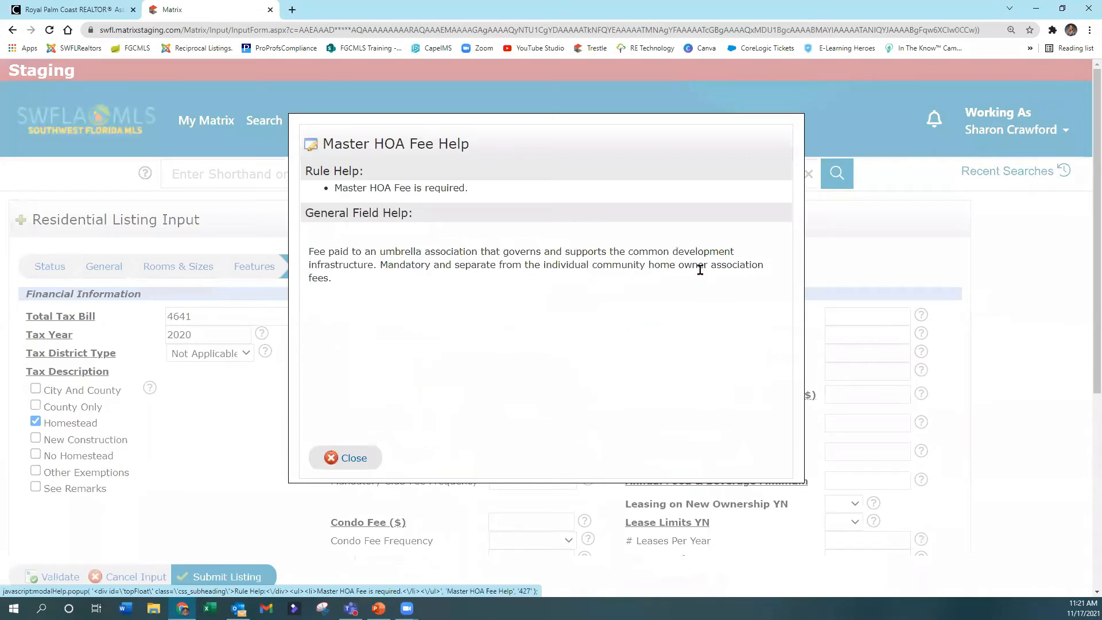
{"action": "left_click", "coordinate": [346, 454]}
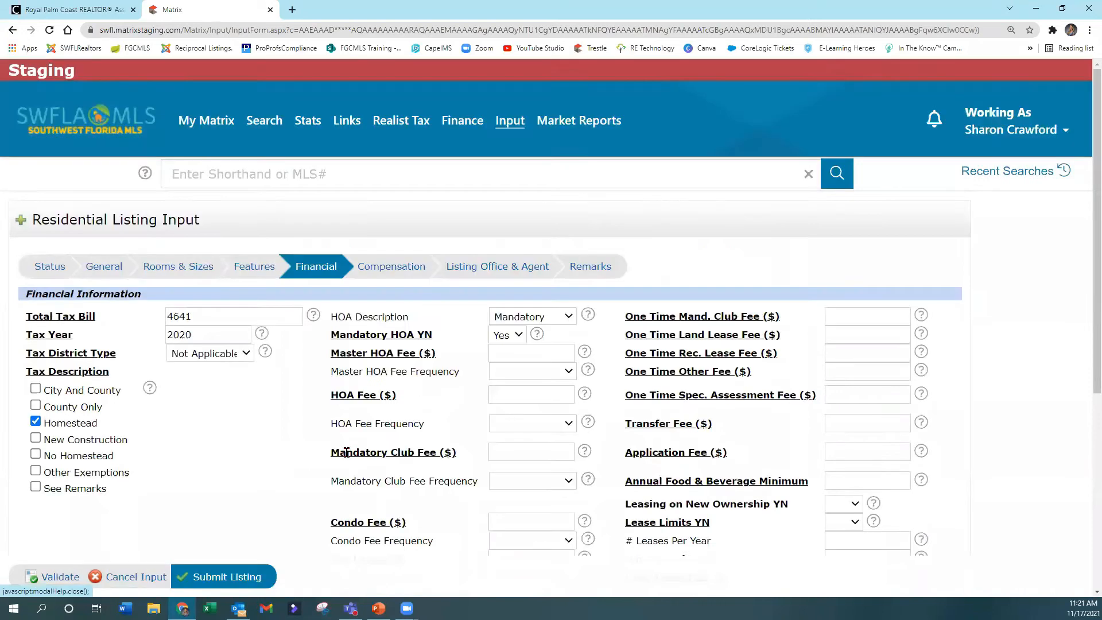
Step: Enter an HOA Fee of 1500 with a Quarterly fee frequency
{"action": "left_click", "coordinate": [497, 396]}
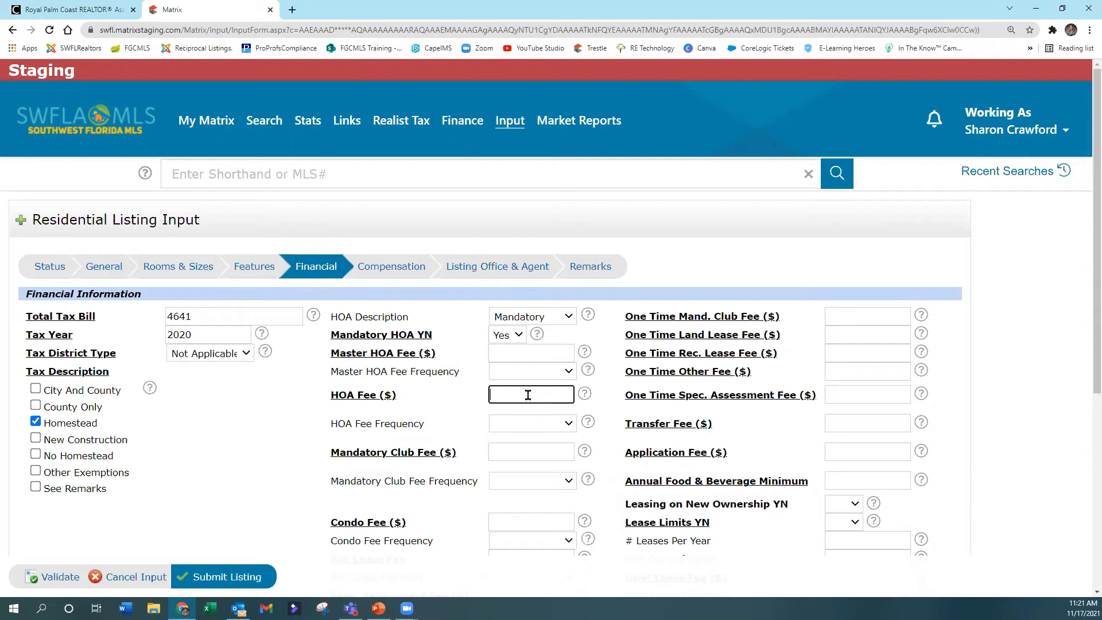
{"action": "type", "text": "1500"}
{"action": "left_click", "coordinate": [522, 425]}
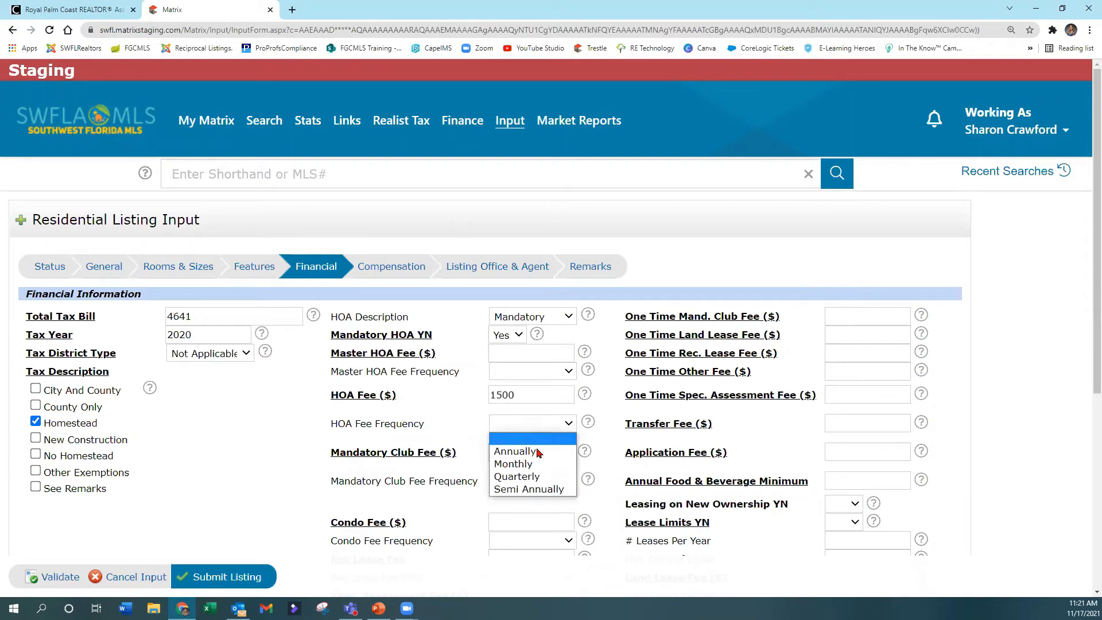
{"action": "left_click", "coordinate": [538, 477]}
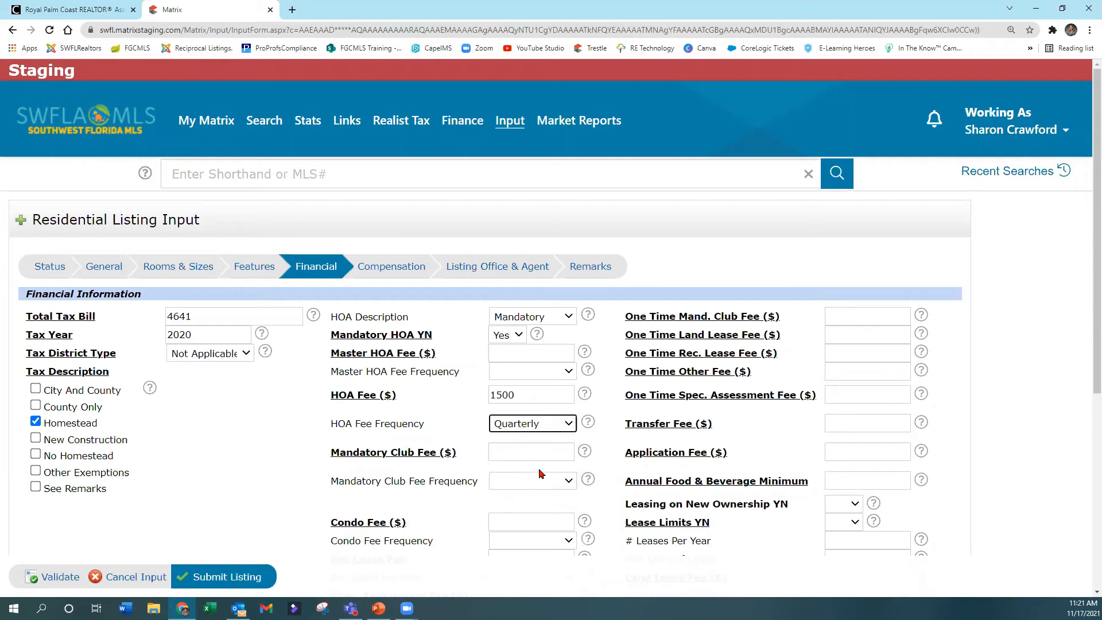
{"action": "left_click", "coordinate": [547, 423]}
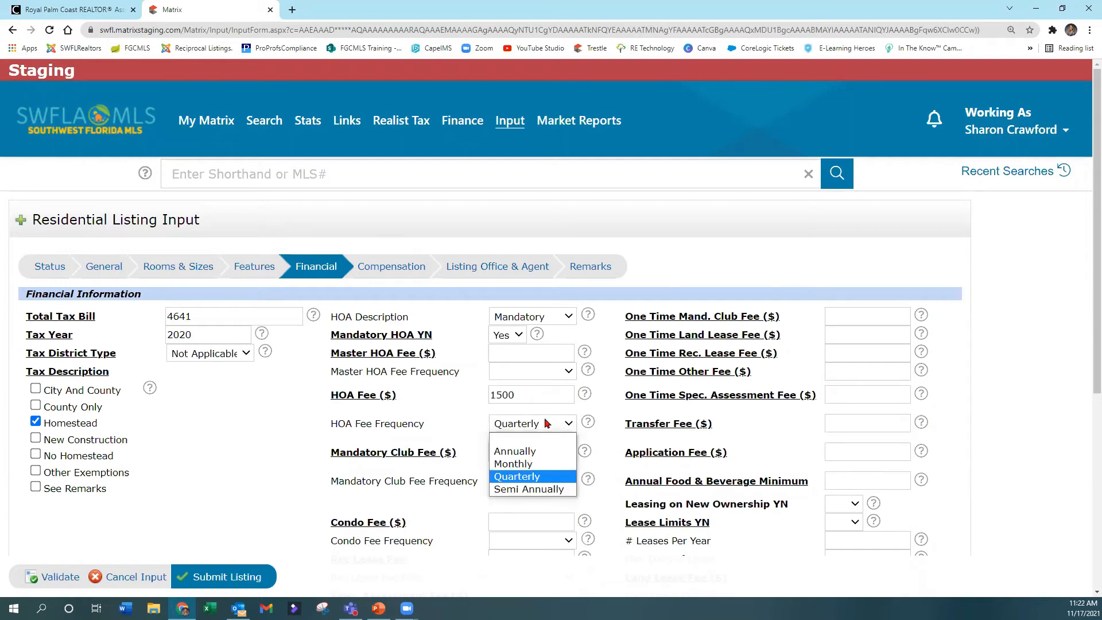
{"action": "left_click", "coordinate": [532, 393]}
{"action": "left_click", "coordinate": [529, 422]}
{"action": "left_click", "coordinate": [465, 437]}
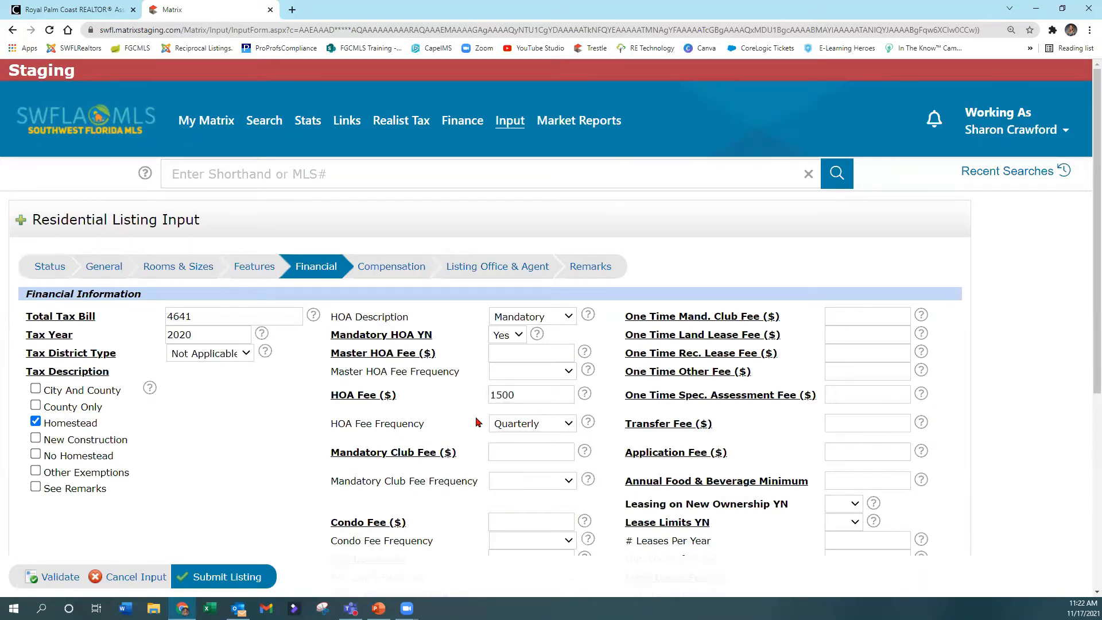
Step: Set the Mandatory Club Fee to 0 and leave its frequency blank
{"action": "scroll", "coordinate": [510, 334], "scroll_direction": "down", "scroll_amount": 2}
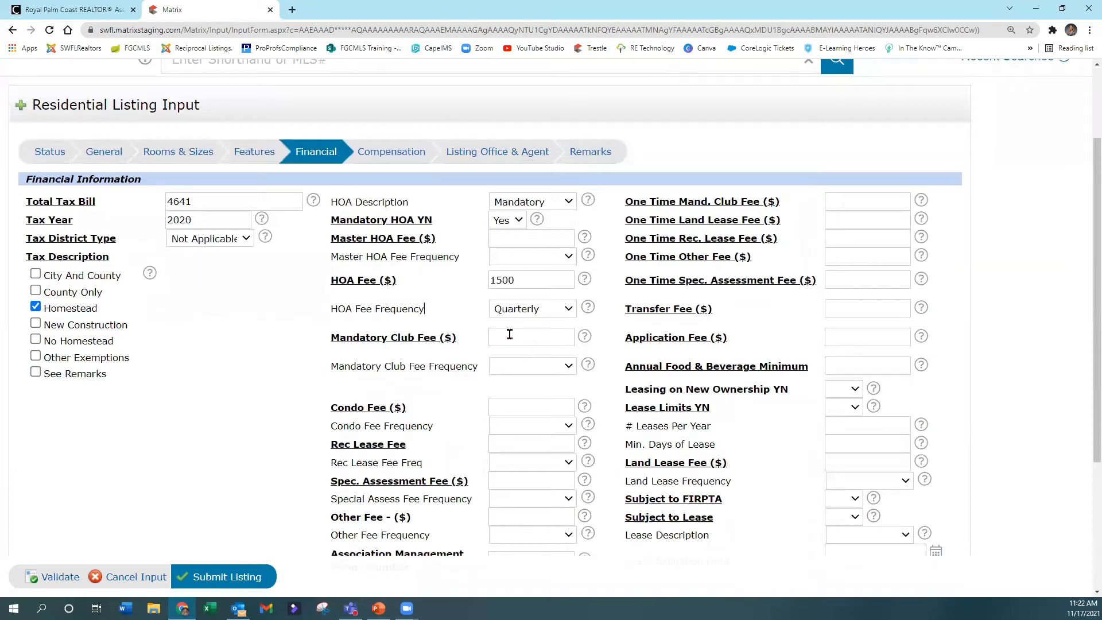
{"action": "left_click", "coordinate": [509, 334]}
{"action": "type", "text": "0"}
{"action": "left_click", "coordinate": [531, 354]}
{"action": "left_click", "coordinate": [539, 366]}
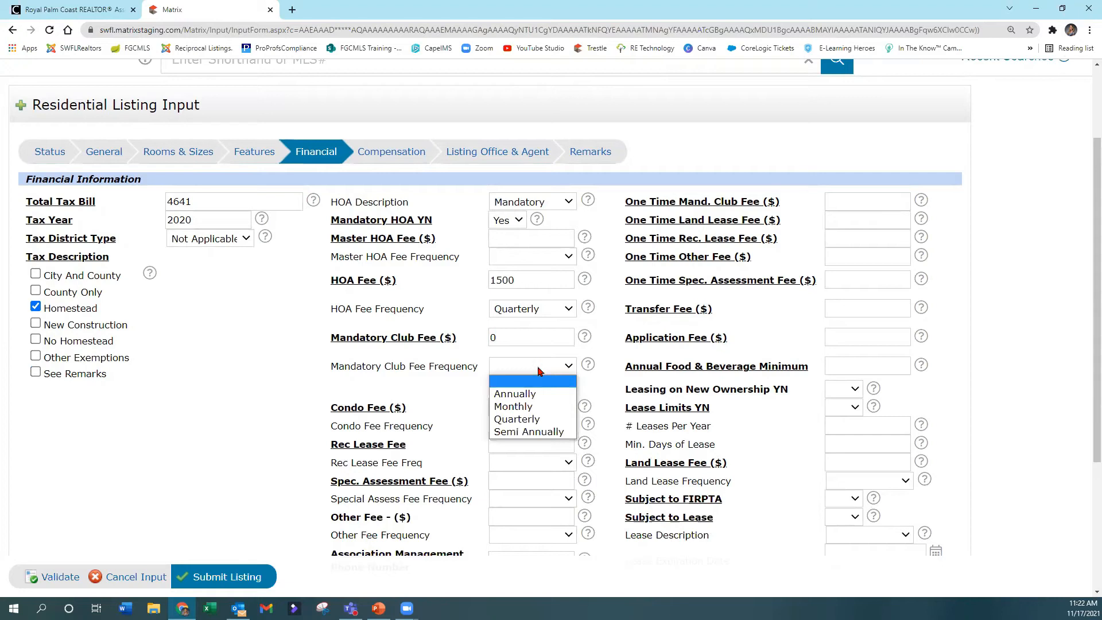
{"action": "left_click", "coordinate": [542, 370]}
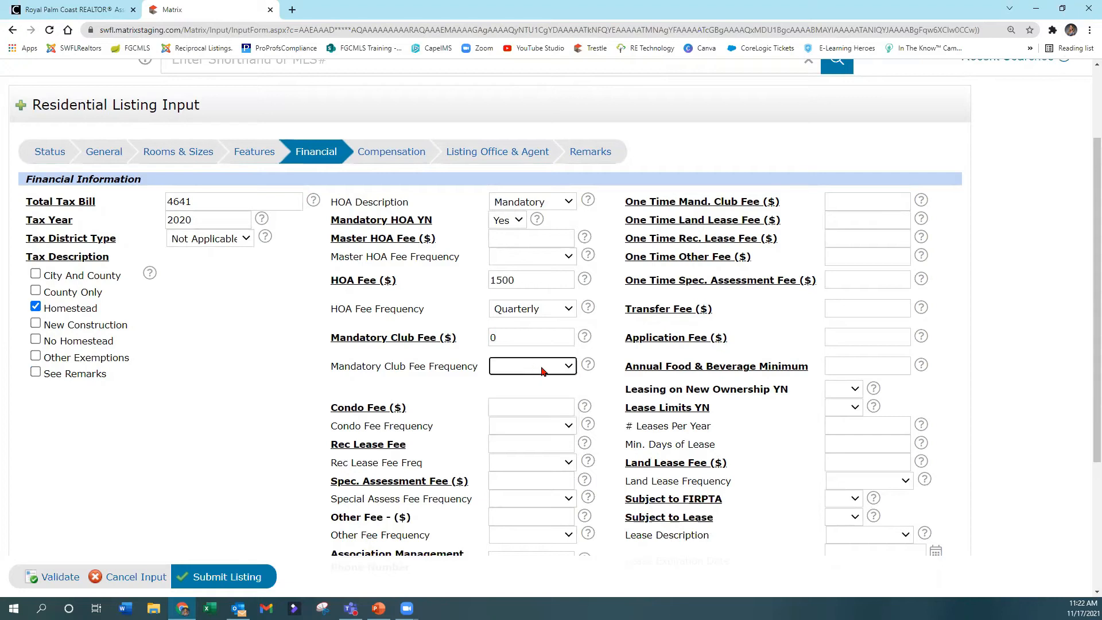
{"action": "left_click", "coordinate": [468, 339]}
{"action": "left_click", "coordinate": [523, 368]}
{"action": "left_click", "coordinate": [522, 384]}
Step: Enter 0 for both the Master HOA Fee and the Condo Fee
{"action": "scroll", "coordinate": [451, 382], "scroll_direction": "down", "scroll_amount": 1}
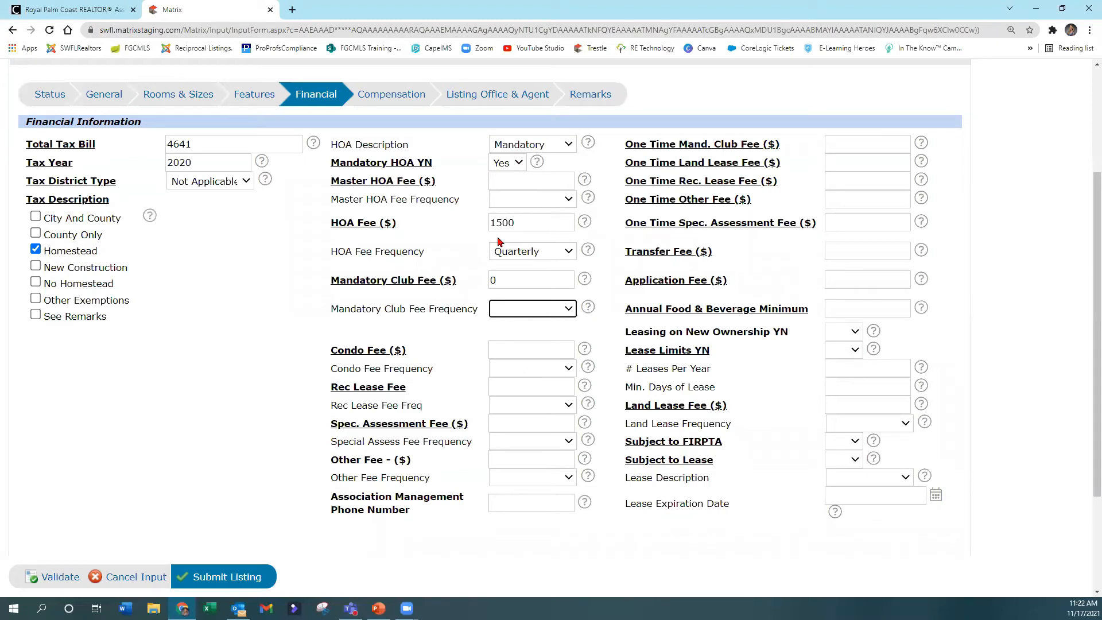
{"action": "left_click", "coordinate": [505, 182]}
{"action": "type", "text": "0"}
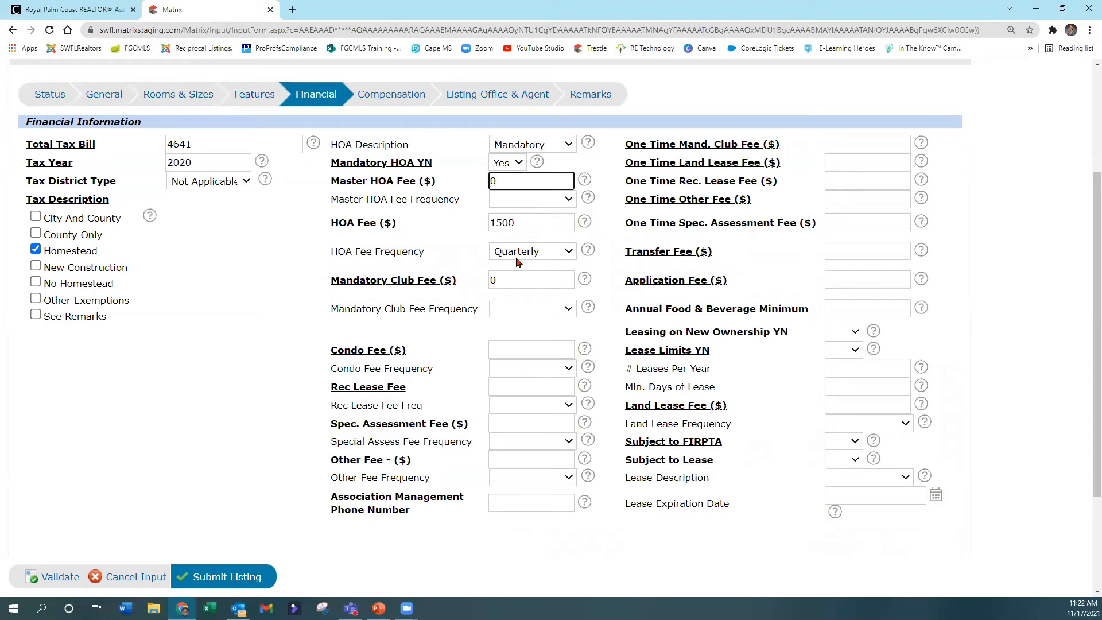
{"action": "left_click", "coordinate": [518, 353]}
{"action": "type", "text": "0"}
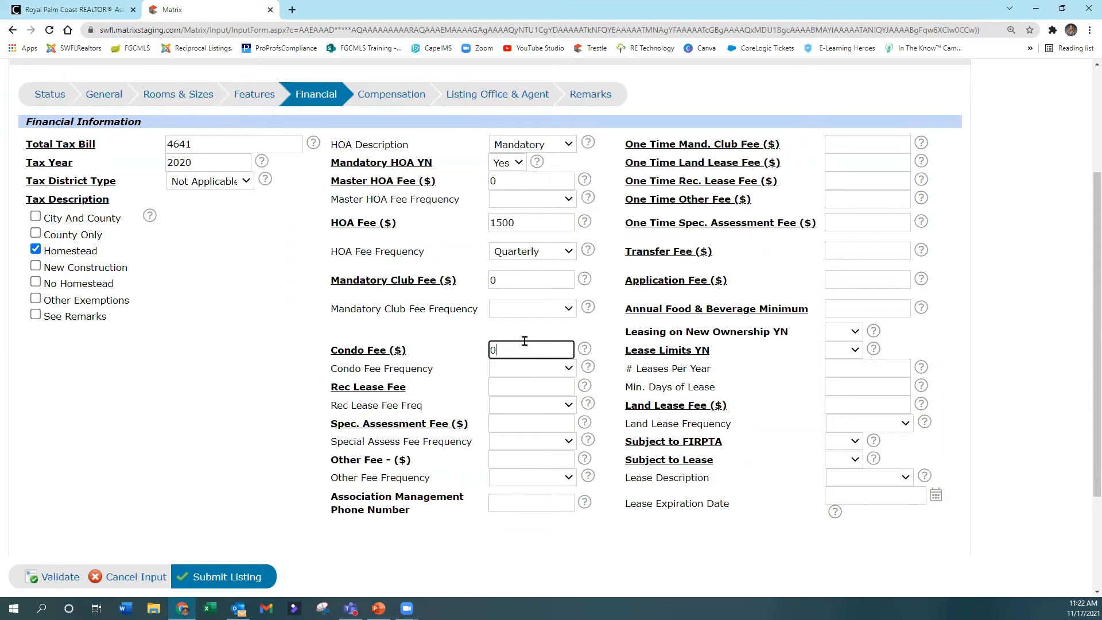
Step: Enter 0 for the Rec Lease Fee, Spec. Assessment Fee and Other Fee, leaving their frequencies blank
{"action": "left_click", "coordinate": [502, 389]}
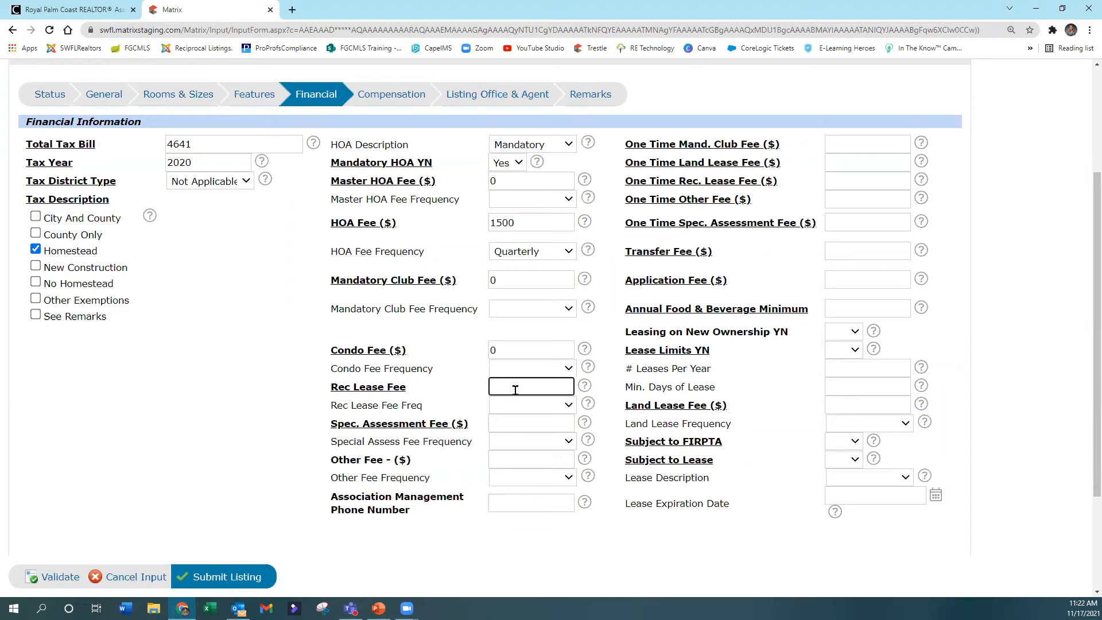
{"action": "type", "text": "0"}
{"action": "left_click", "coordinate": [497, 422]}
{"action": "type", "text": "0"}
{"action": "left_click", "coordinate": [510, 447]}
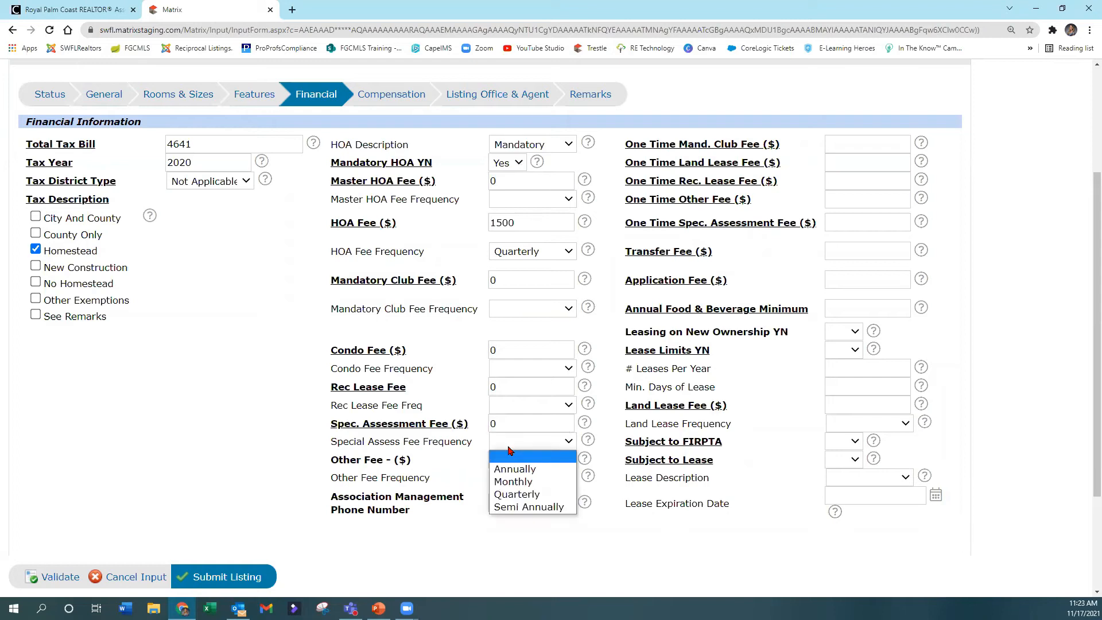
{"action": "left_click", "coordinate": [513, 446]}
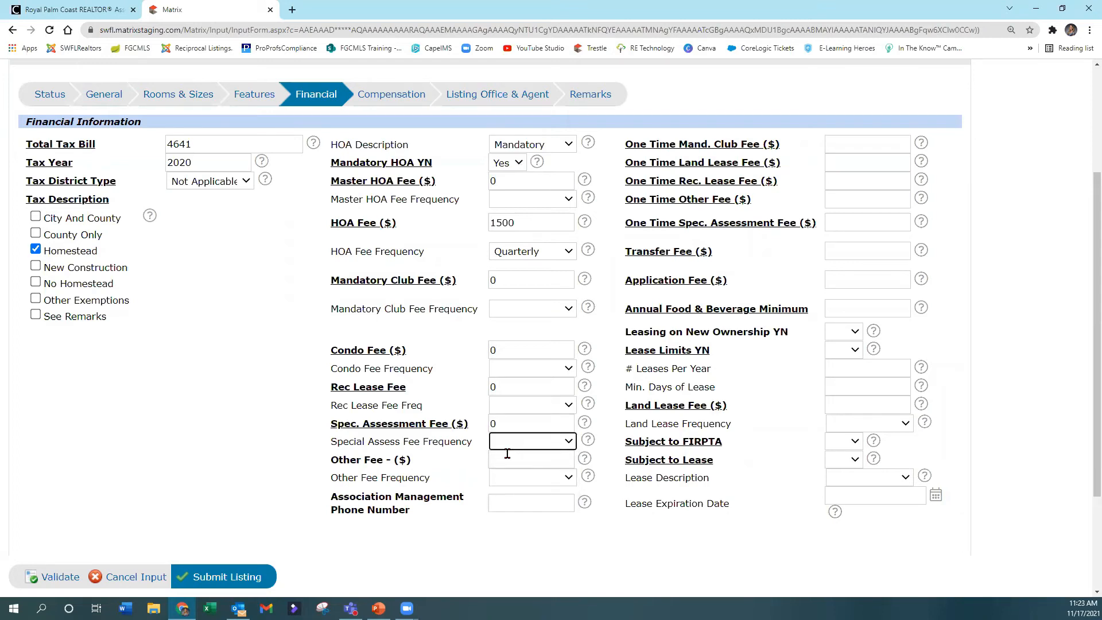
{"action": "left_click", "coordinate": [511, 460]}
{"action": "type", "text": "0"}
{"action": "key", "text": "Tab"}
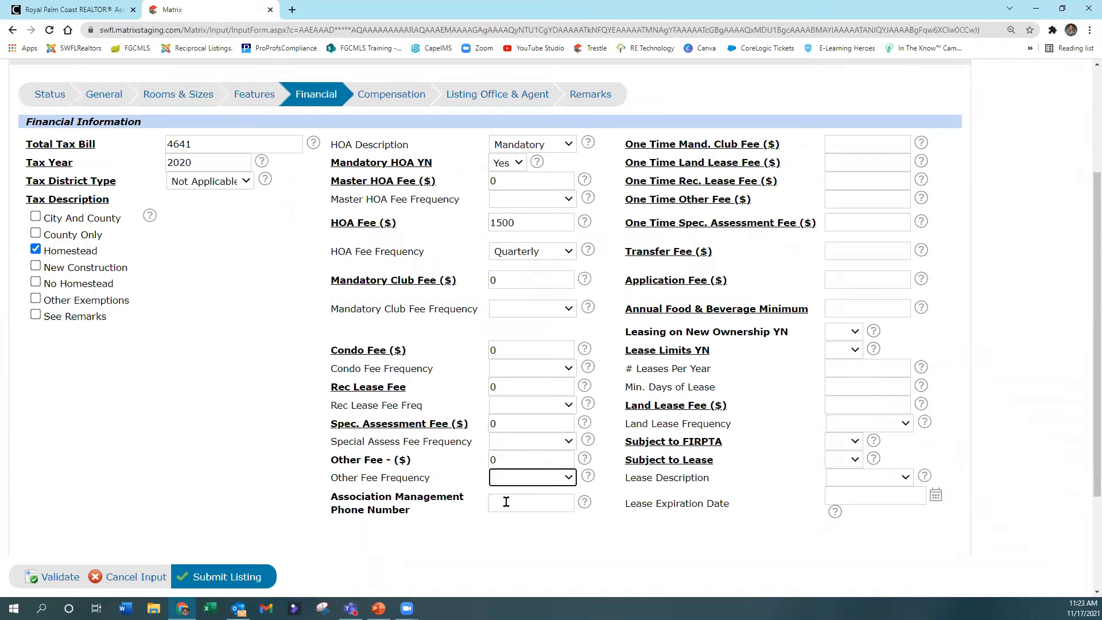
Step: Fill in the association management phone number
{"action": "left_click", "coordinate": [506, 502]}
{"action": "left_click", "coordinate": [518, 453]}
{"action": "left_click", "coordinate": [546, 501]}
{"action": "type", "text": "2395551212"}
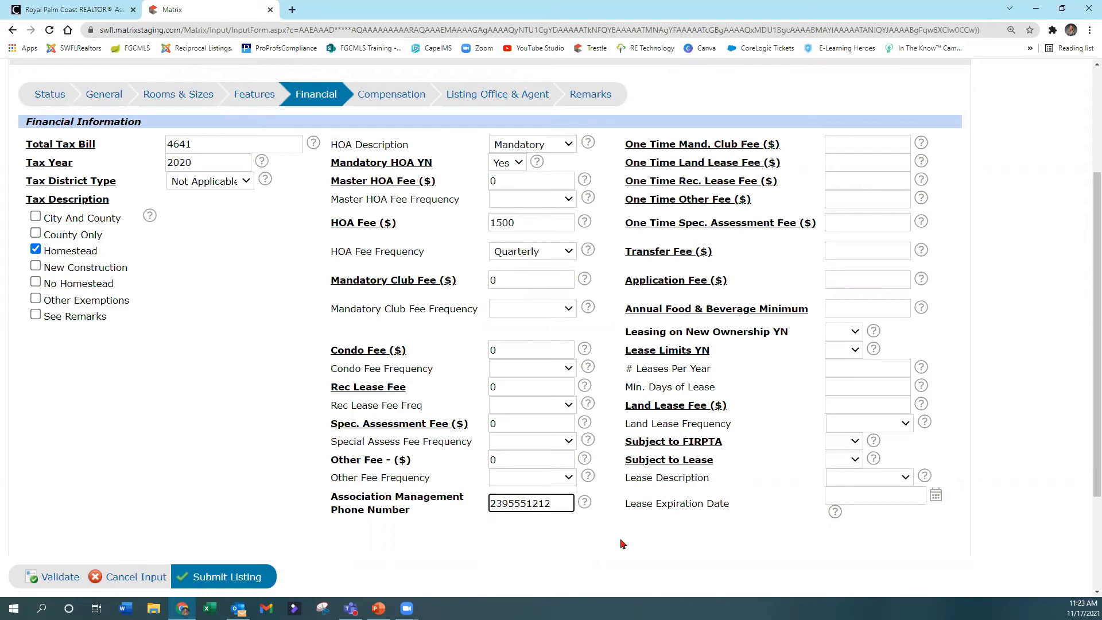
{"action": "left_click", "coordinate": [650, 533]}
Step: Enter 0 for the One Time Mand. Club Fee, One Time Land Lease Fee and One Time Rec. Lease Fee
{"action": "scroll", "coordinate": [786, 358], "scroll_direction": "up", "scroll_amount": 2}
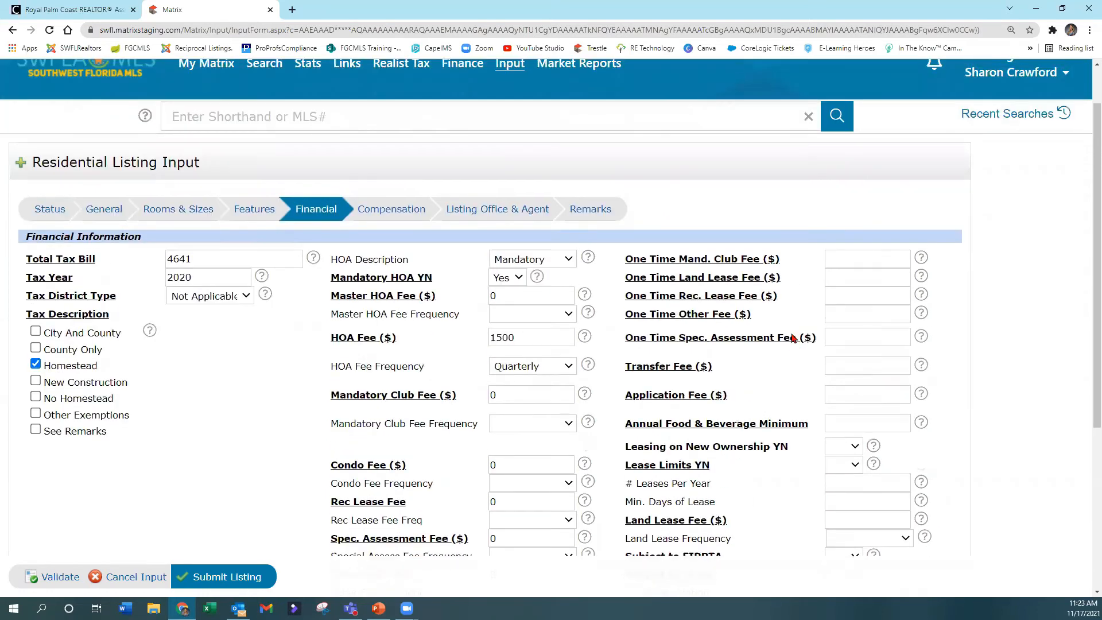
{"action": "left_click", "coordinate": [864, 260]}
{"action": "type", "text": "0"}
{"action": "left_click", "coordinate": [865, 275]}
{"action": "type", "text": "0"}
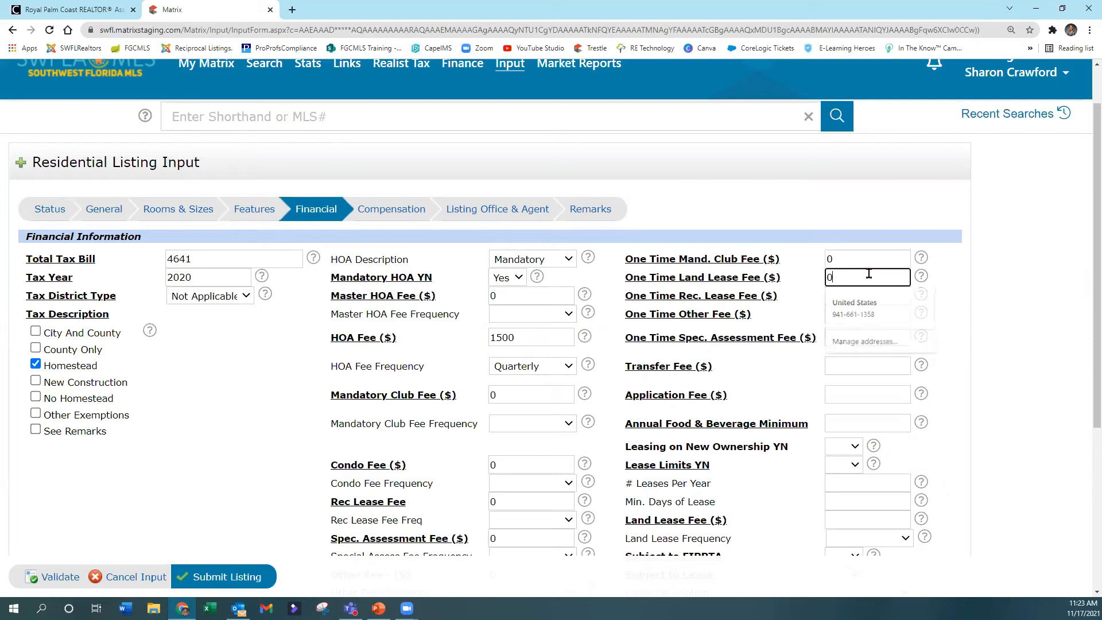
{"action": "left_click", "coordinate": [858, 295]}
{"action": "type", "text": "0"}
Step: Enter 0 for the One Time Other Fee, One Time Spec. Assessment Fee and Transfer Fee
{"action": "left_click", "coordinate": [857, 313]}
{"action": "type", "text": "0"}
{"action": "left_click", "coordinate": [859, 334]}
{"action": "type", "text": "0"}
{"action": "left_click", "coordinate": [868, 364]}
{"action": "type", "text": "0"}
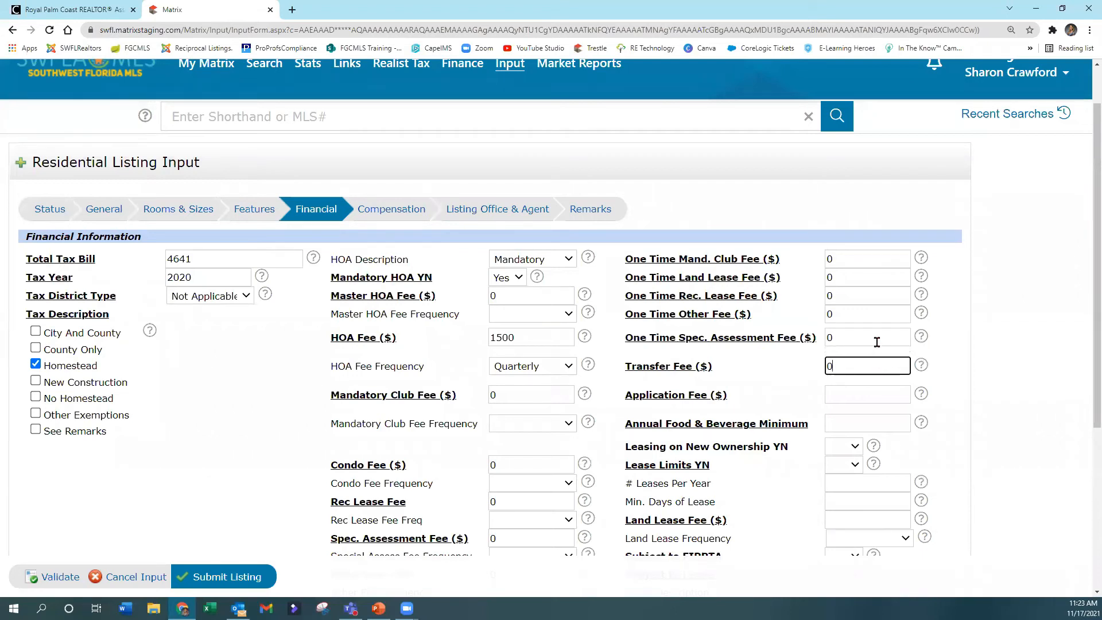
Step: Set the Transfer Fee to 100, the Application Fee to 250 and the Annual Food & Beverage Minimum to 0
{"action": "key", "text": "BackSpace"}
{"action": "type", "text": "100"}
{"action": "left_click", "coordinate": [840, 391]}
{"action": "type", "text": "250"}
{"action": "left_click", "coordinate": [879, 424]}
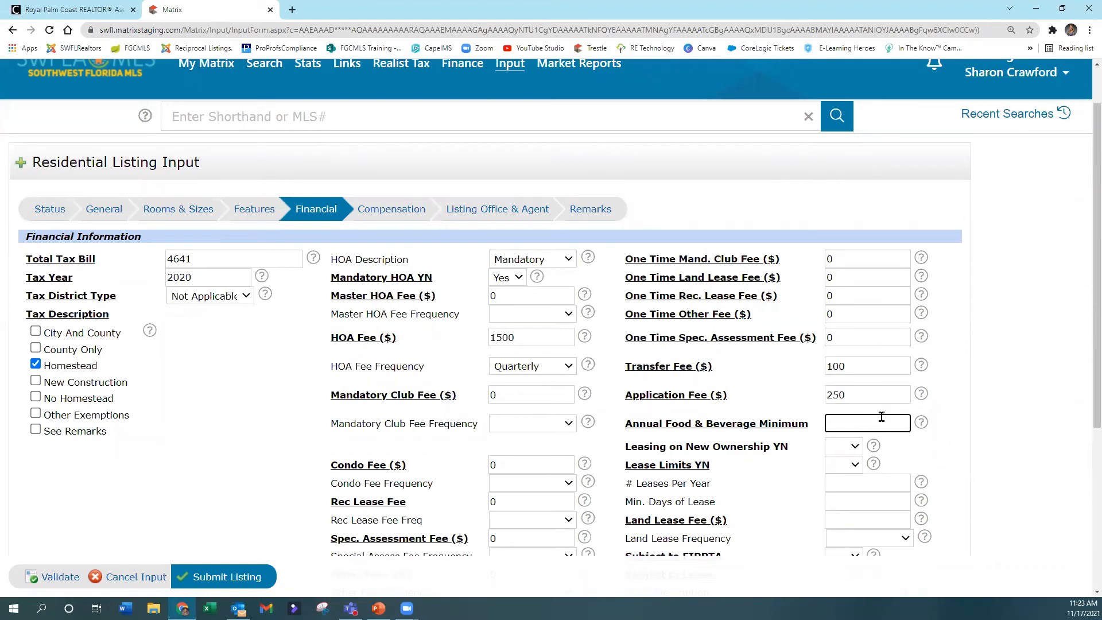
{"action": "scroll", "coordinate": [884, 421], "scroll_direction": "down", "scroll_amount": 2}
{"action": "type", "text": "0"}
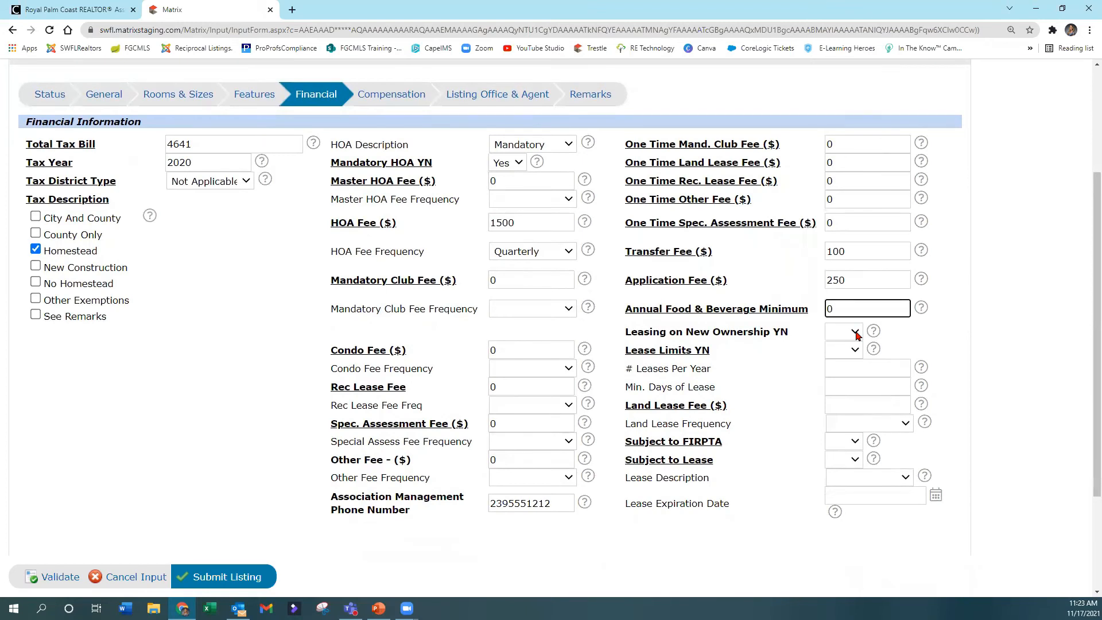
Step: Set Leasing on New Ownership to No and Lease Limits to Yes
{"action": "left_click", "coordinate": [856, 335]}
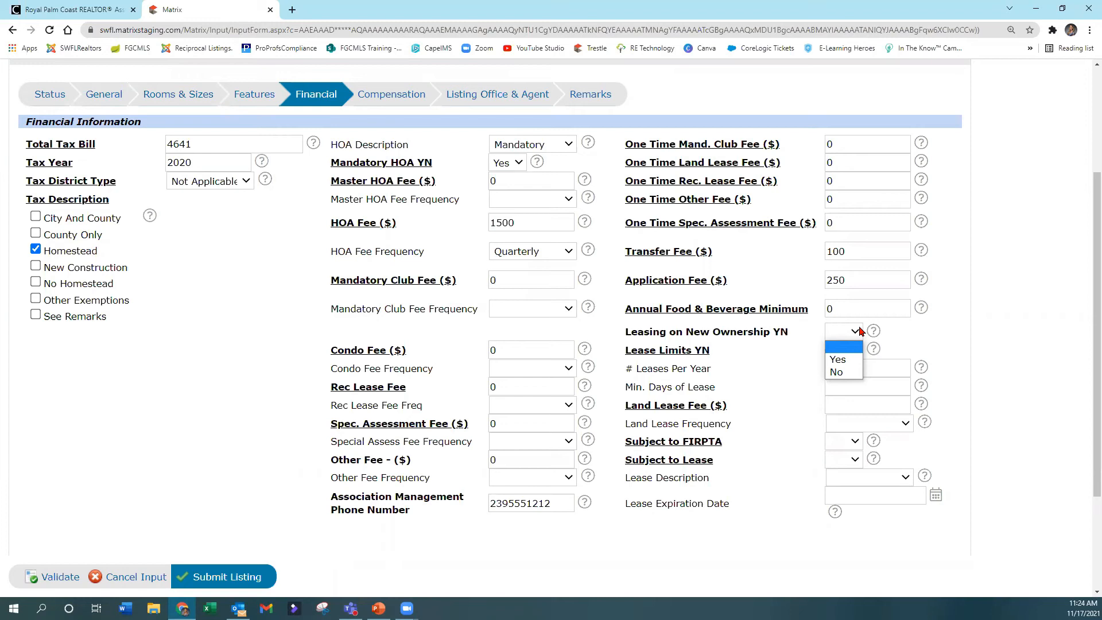
{"action": "left_click", "coordinate": [851, 373]}
{"action": "left_click", "coordinate": [850, 359]}
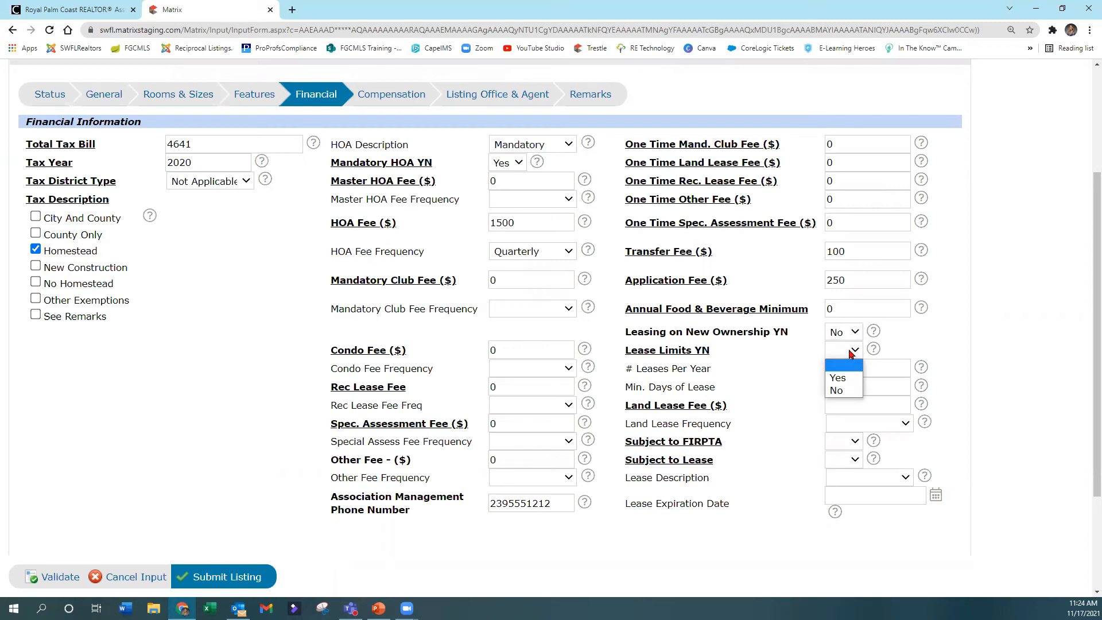
{"action": "left_click", "coordinate": [850, 379]}
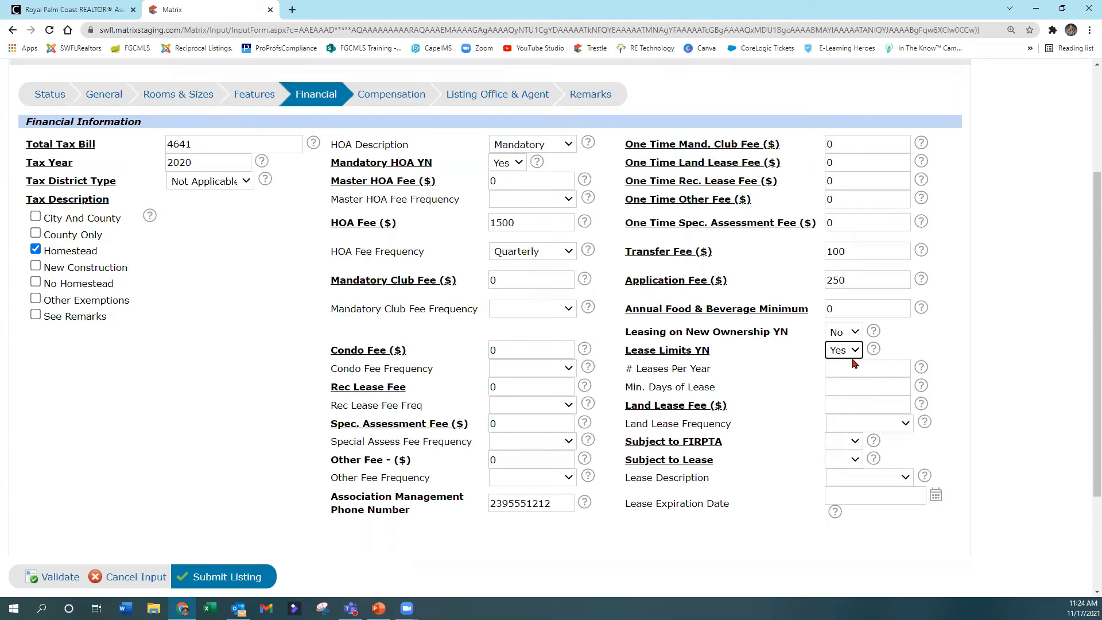
Step: Enter 1 for the number of leases per year and 365 for the minimum days of lease
{"action": "left_click", "coordinate": [853, 367]}
{"action": "type", "text": "1"}
{"action": "key", "text": "Tab"}
{"action": "type", "text": "365"}
Step: Enter 0 for the Land Lease Fee, leaving its frequency blank
{"action": "left_click", "coordinate": [833, 404]}
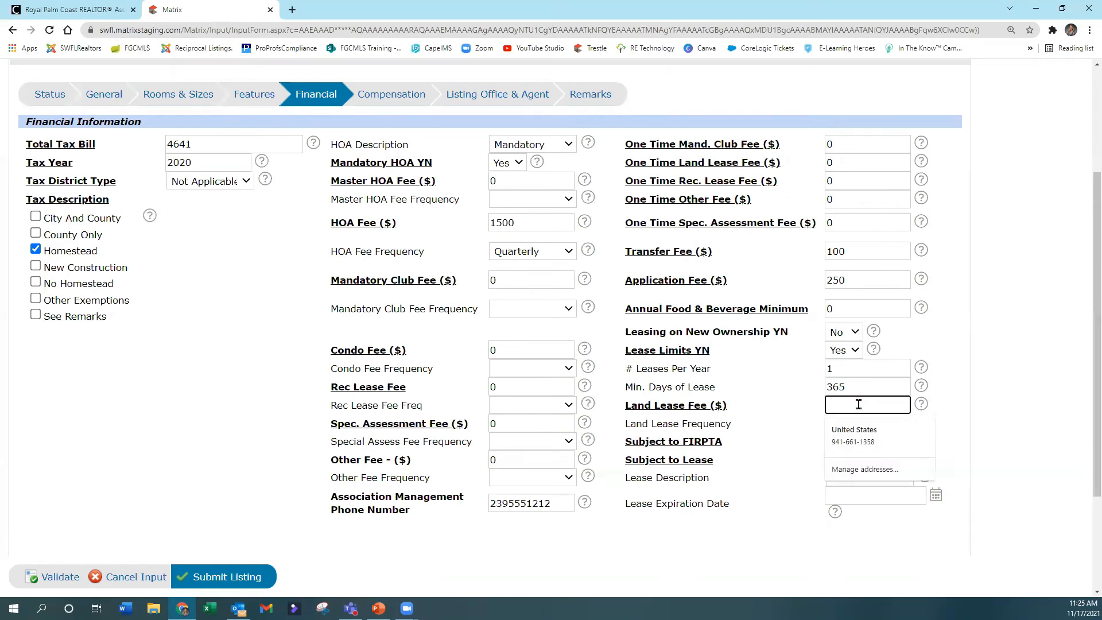
{"action": "type", "text": "0"}
{"action": "left_click", "coordinate": [778, 426]}
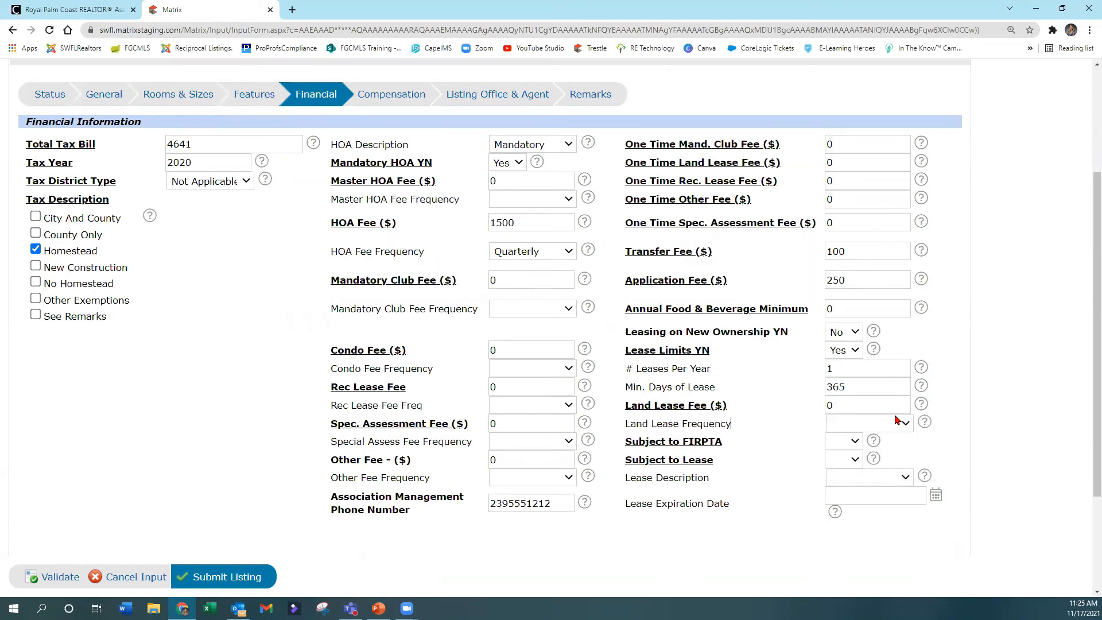
Step: Read the field help for Subject to FIRPTA and set that field to No
{"action": "scroll", "coordinate": [881, 410], "scroll_direction": "down", "scroll_amount": 1}
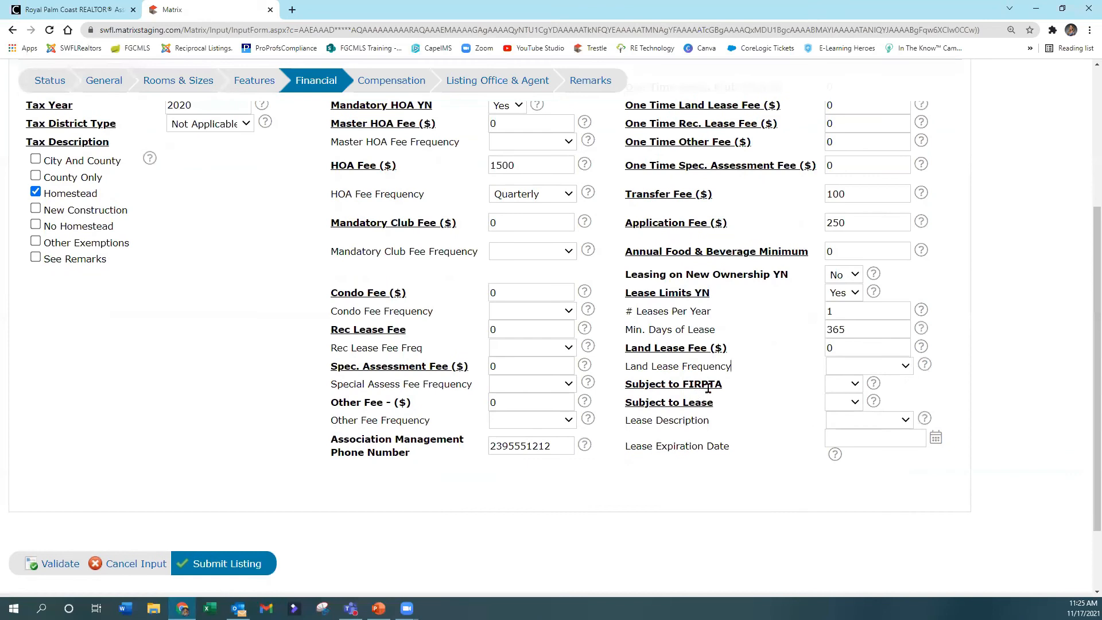
{"action": "left_click", "coordinate": [872, 384]}
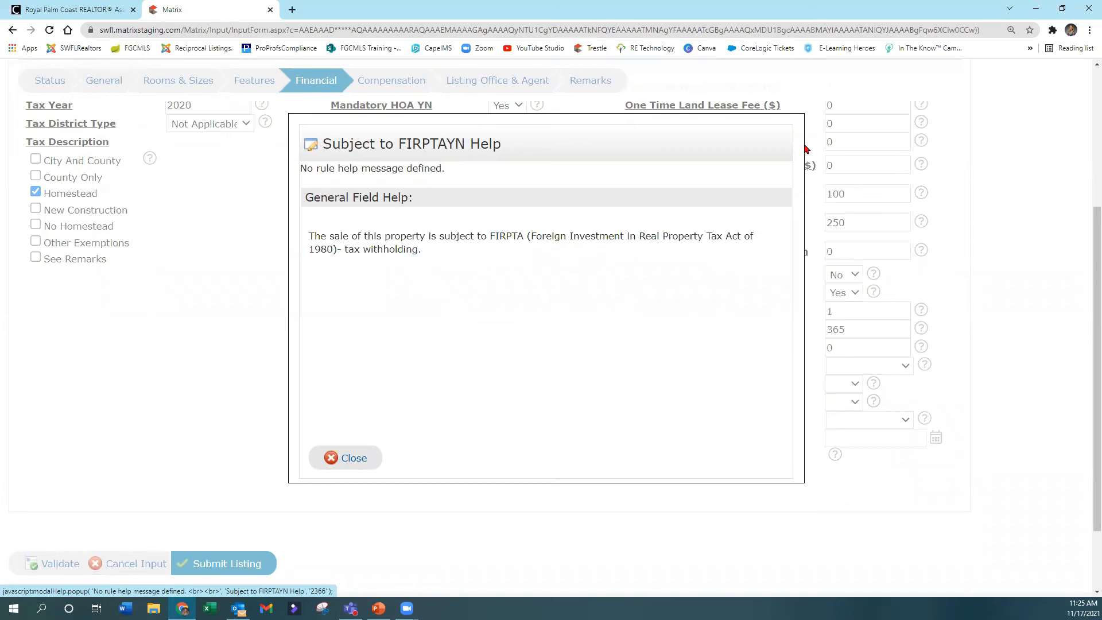
{"action": "left_click", "coordinate": [366, 466]}
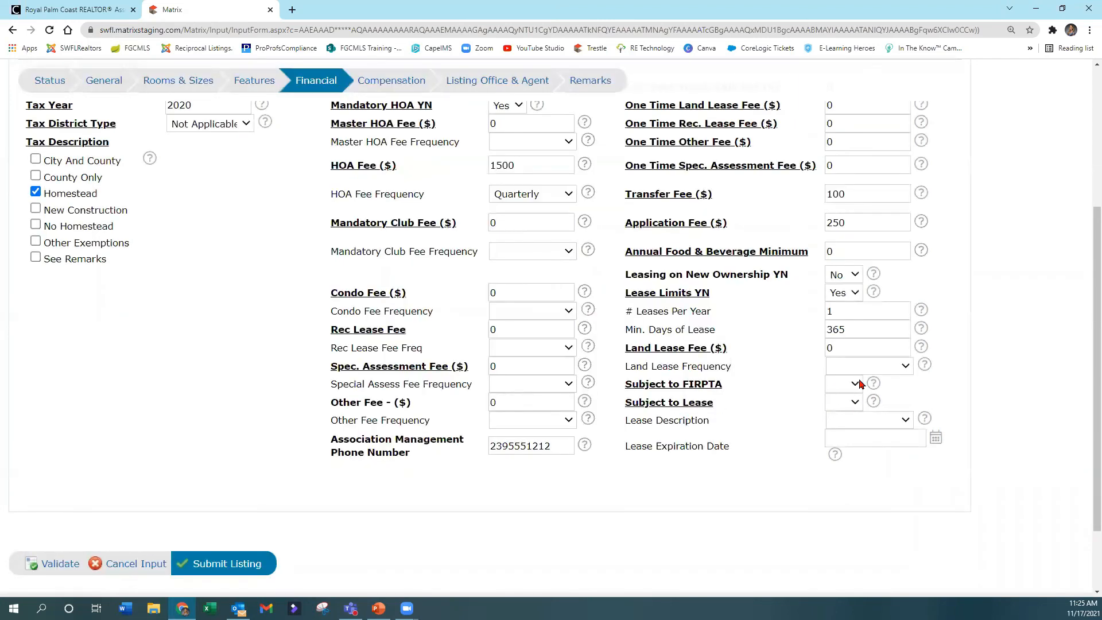
{"action": "left_click", "coordinate": [857, 384]}
{"action": "left_click", "coordinate": [844, 424]}
Step: Set Subject to Lease to Yes with an Annual lease description, and open the date picker for the Lease Expiration Date
{"action": "left_click", "coordinate": [855, 404]}
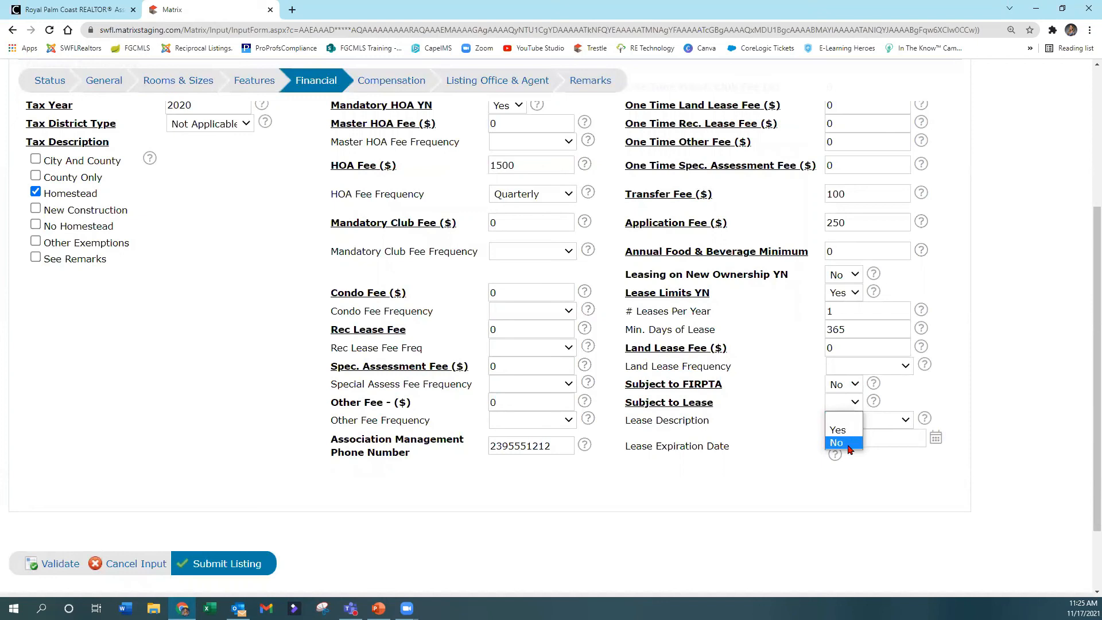
{"action": "left_click", "coordinate": [848, 431]}
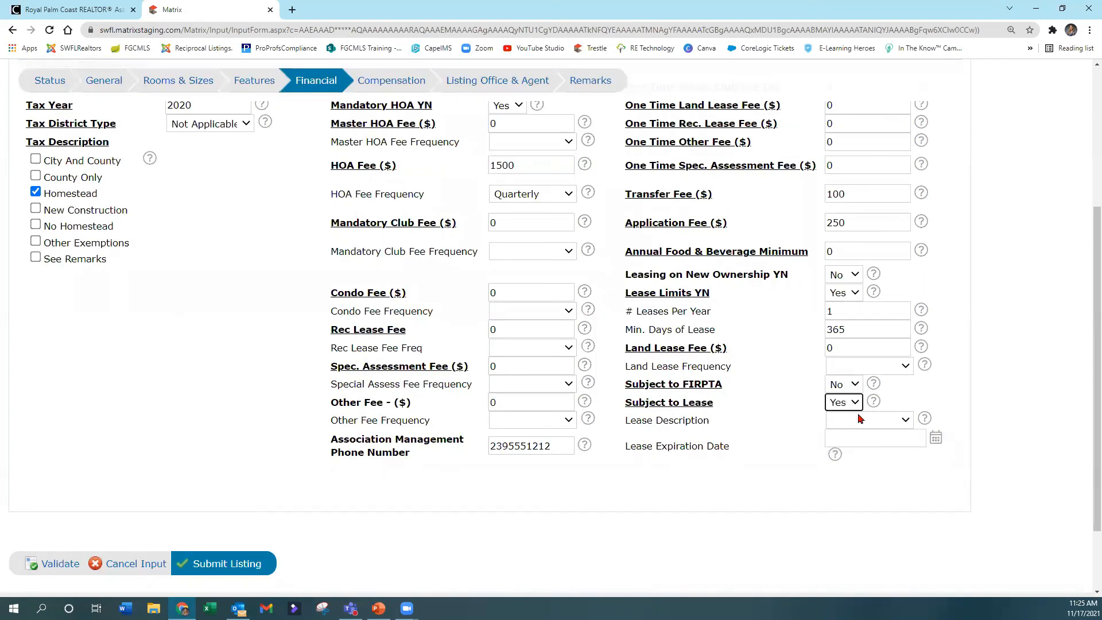
{"action": "left_click", "coordinate": [859, 419]}
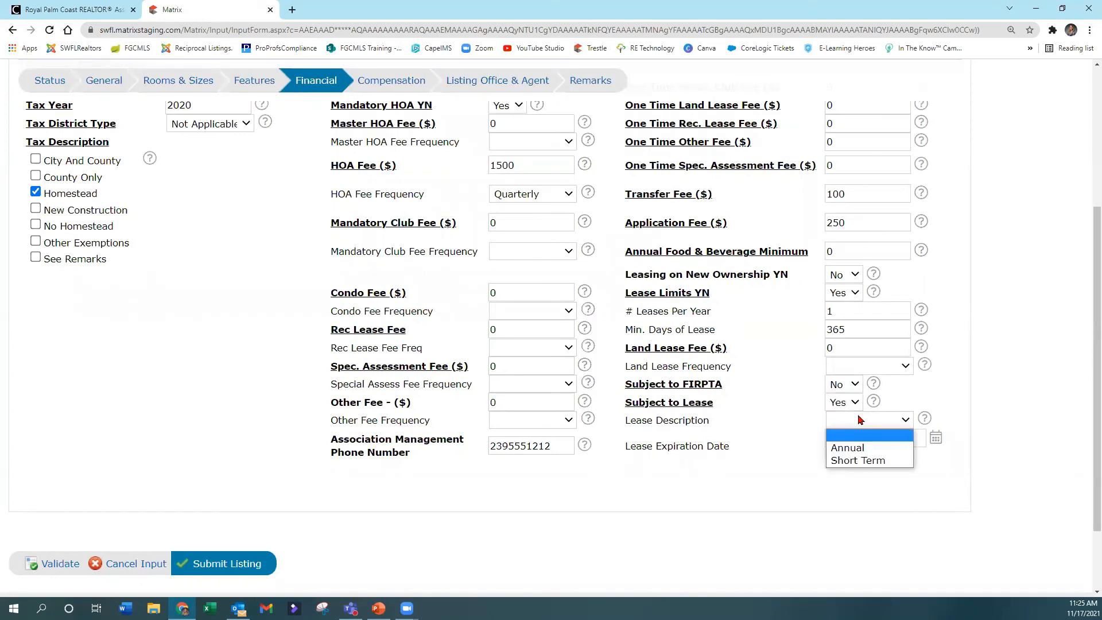
{"action": "left_click", "coordinate": [865, 448]}
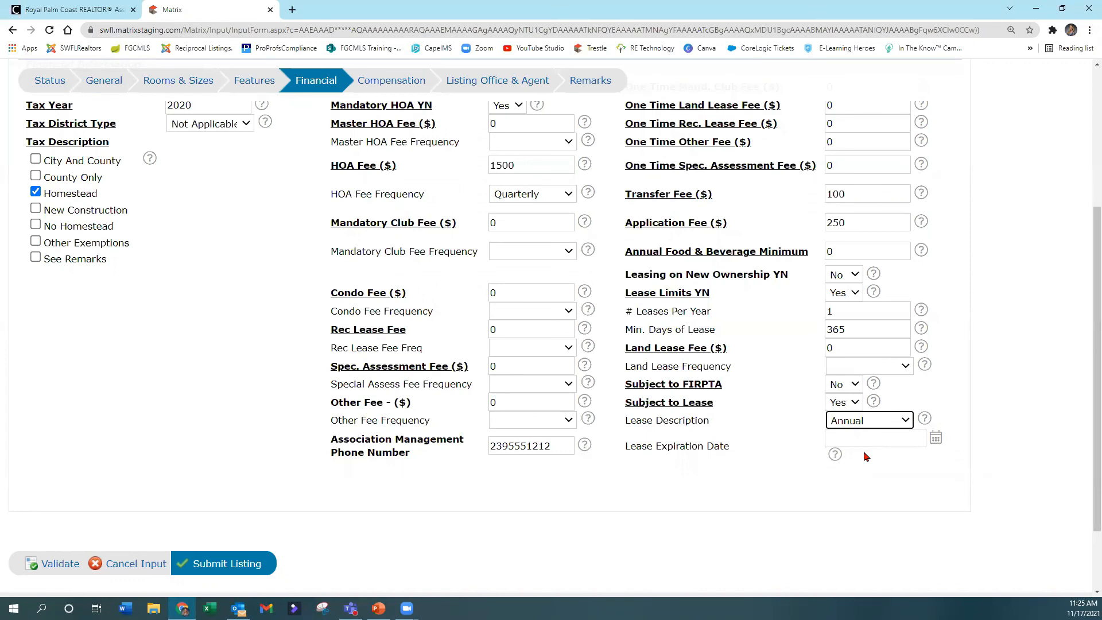
{"action": "left_click", "coordinate": [936, 440]}
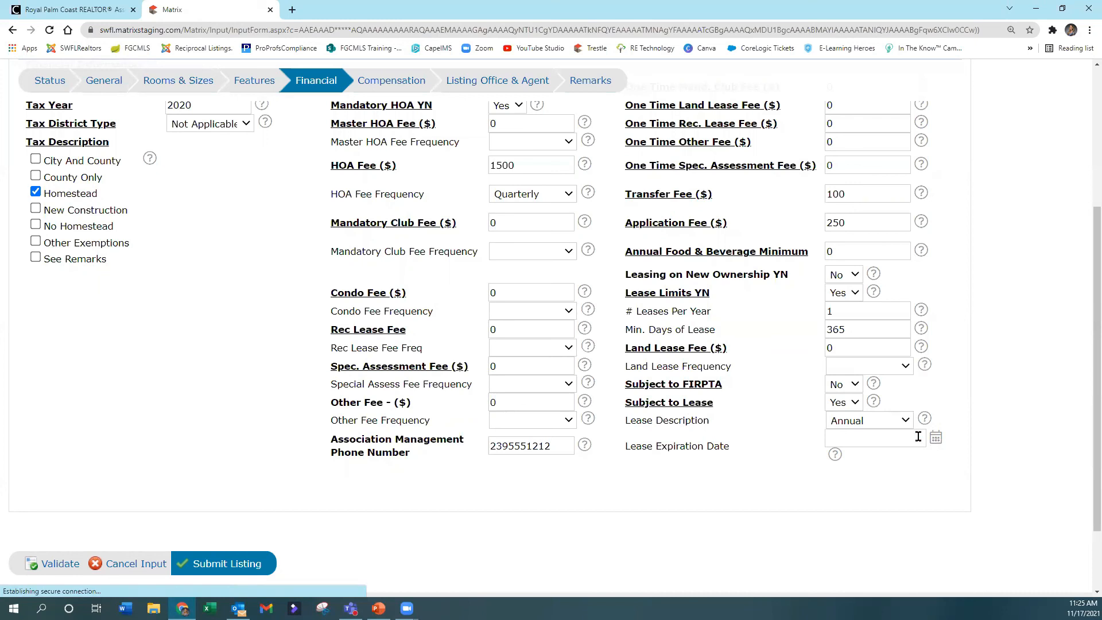
Step: Set Subject to Lease to No and clear the Lease Description to blank
{"action": "left_click", "coordinate": [850, 404]}
{"action": "left_click", "coordinate": [843, 442]}
{"action": "left_click", "coordinate": [881, 425]}
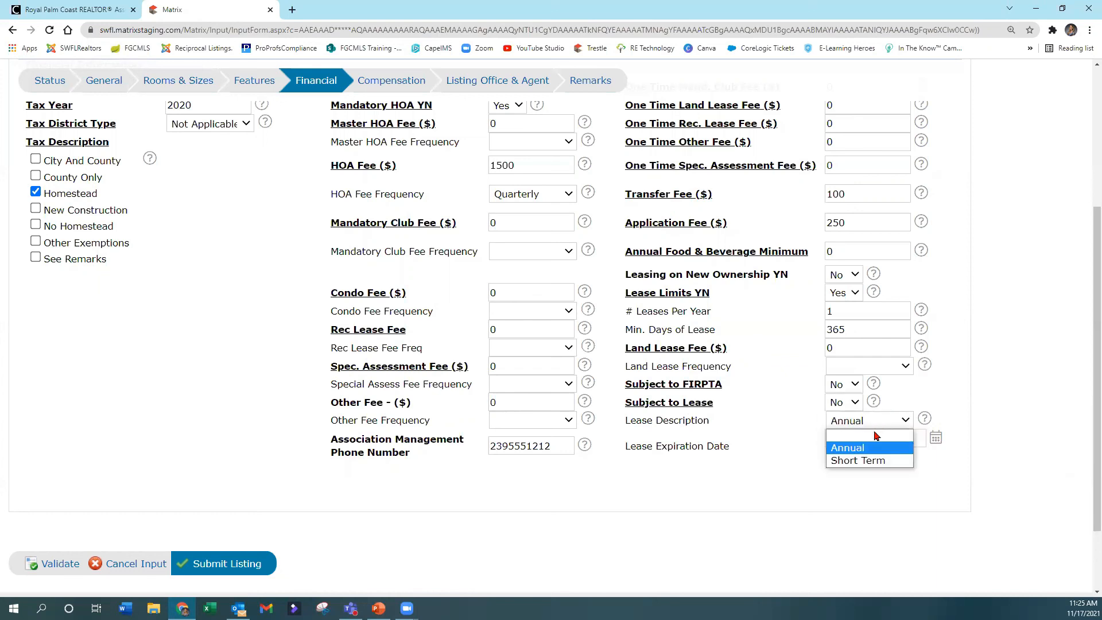
{"action": "left_click", "coordinate": [879, 435]}
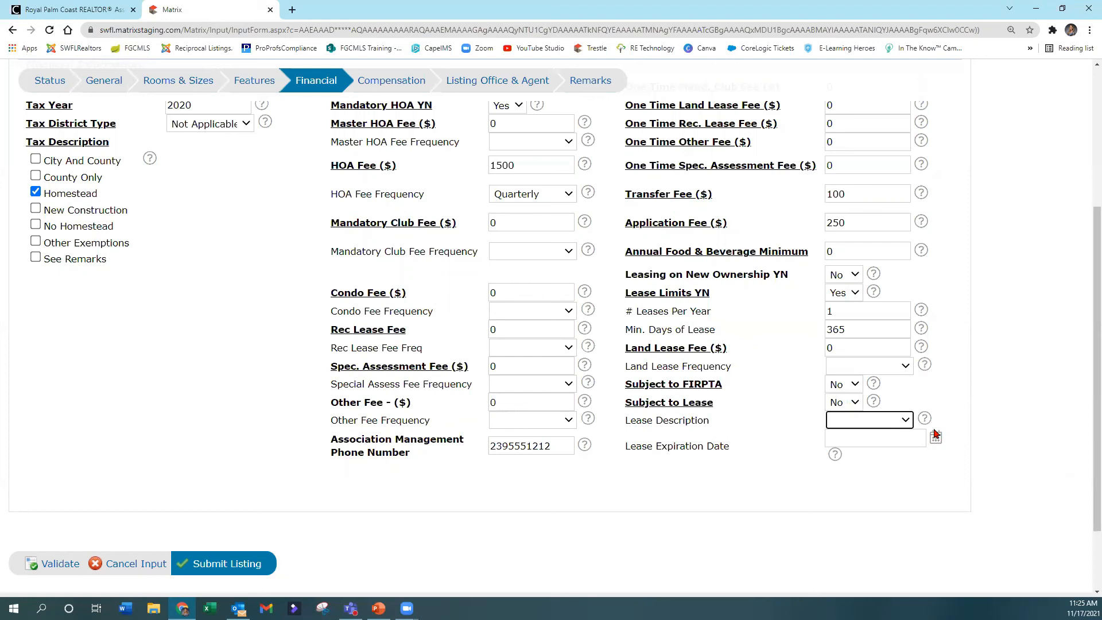